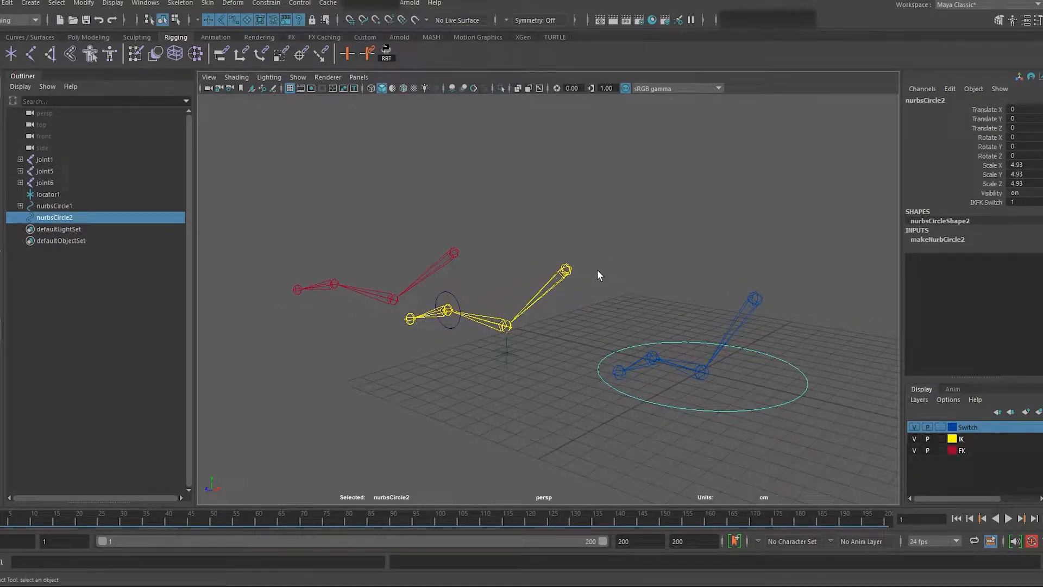
Examine the red FK, yellow IK and blue chains, selecting the root and third joint of the red FK chain
mouse_move(610, 256)
alt+mouse_down()
mouse_move(585, 247)
mouse_move(617, 254)
alt+mouse_up()
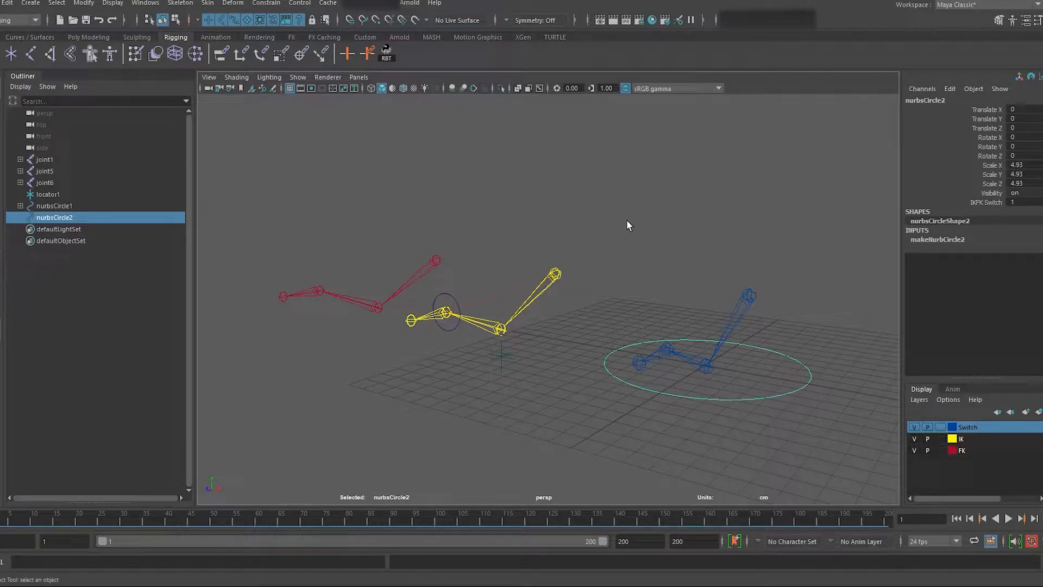
mouse_move(495, 202)
alt+mouse_down()
mouse_move(545, 210)
mouse_move(489, 222)
alt+mouse_up()
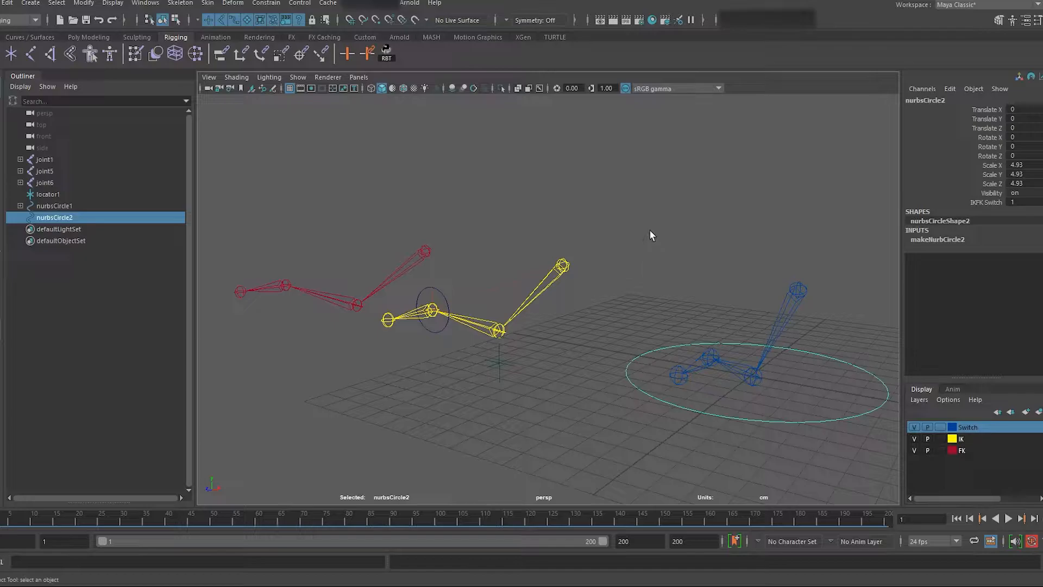
alt+right_drag(651, 235, 509, 254)
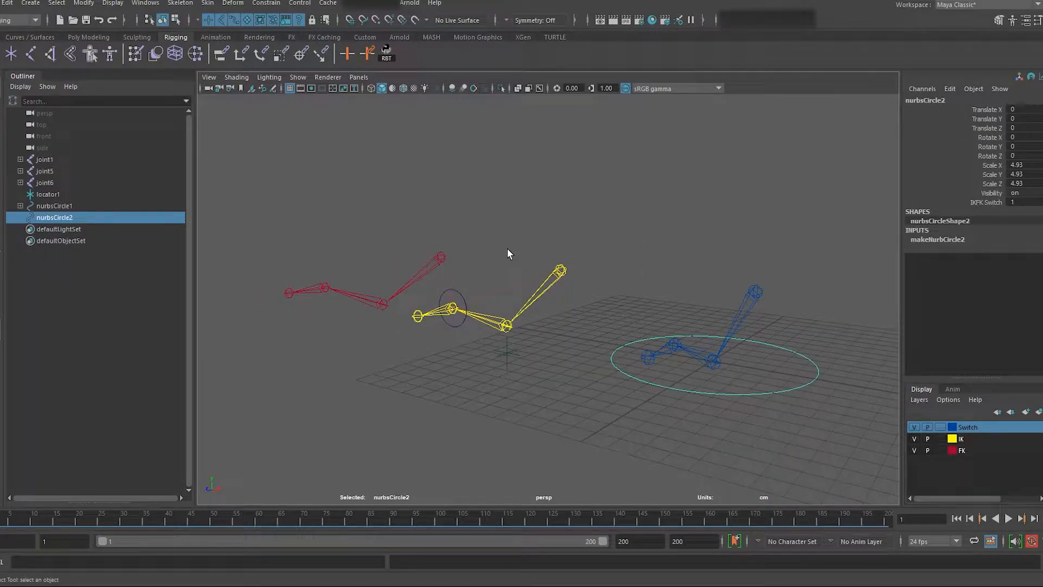
click(440, 258)
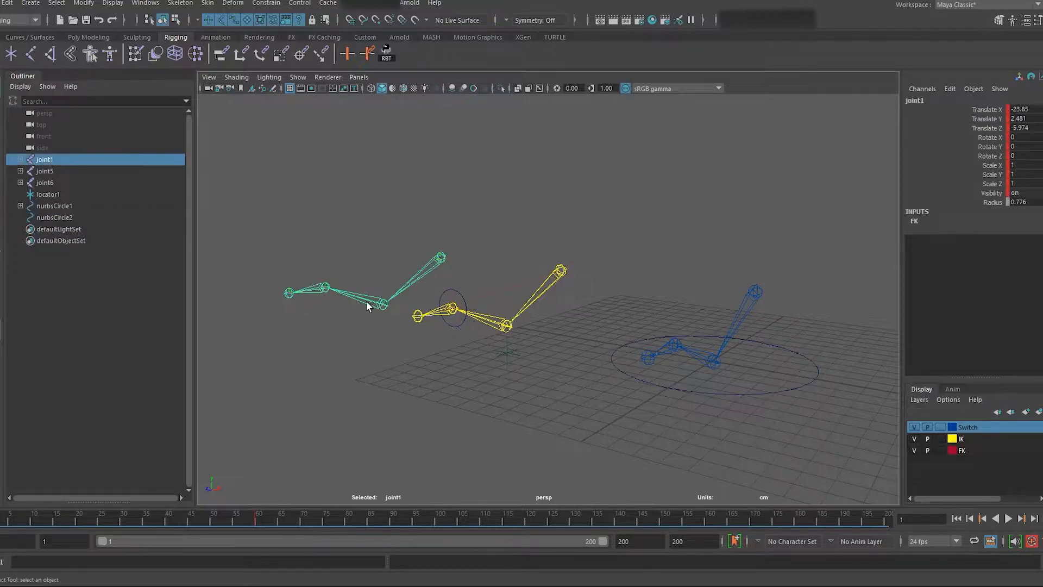
click(309, 296)
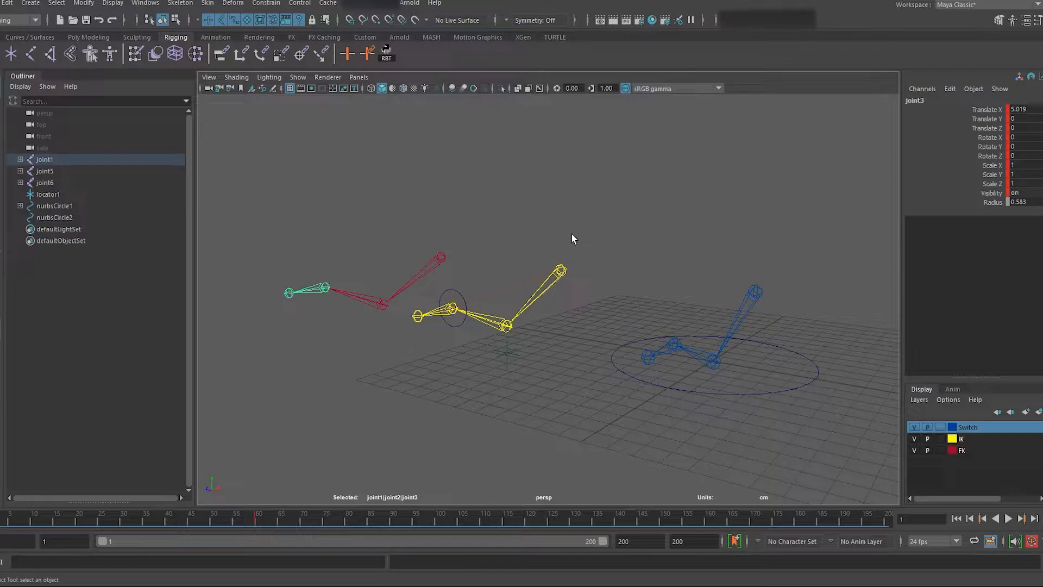
click(444, 256)
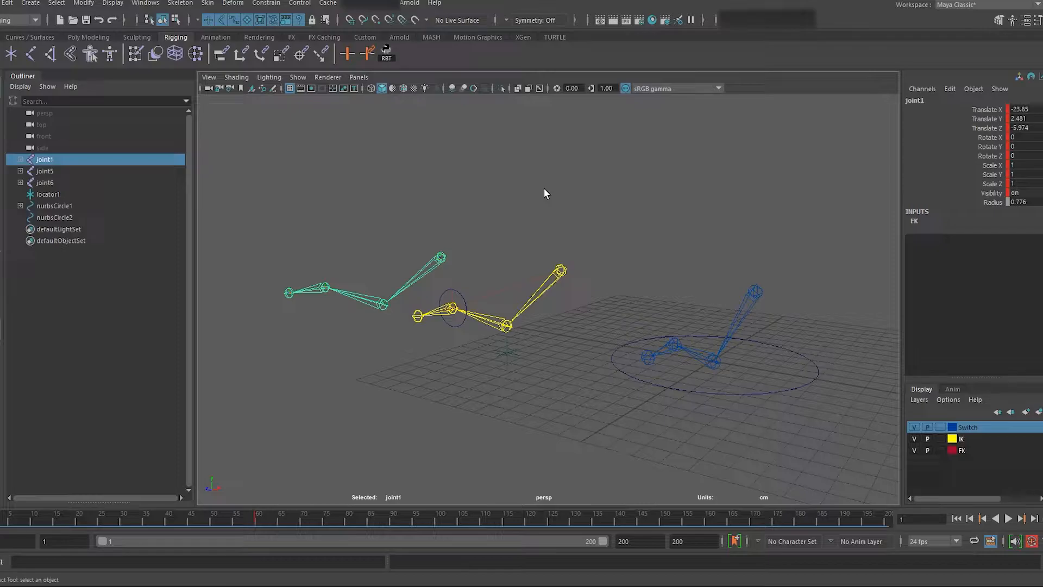
alt+drag(497, 199, 503, 233)
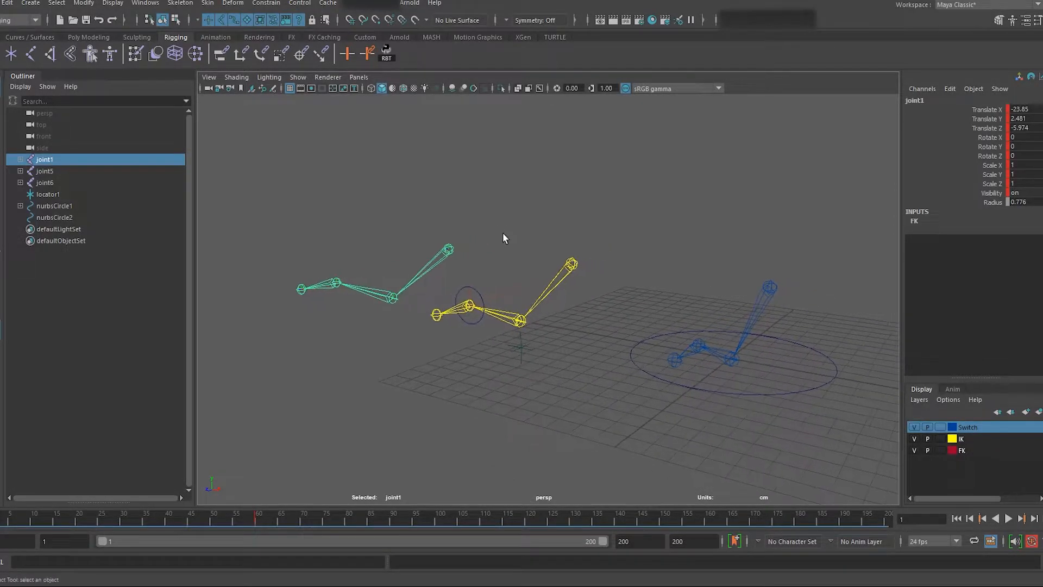
Hide the IK and Switch layers and frame the remaining red FK joint chain
click(914, 438)
click(914, 427)
alt+middle_drag(488, 264, 585, 285)
scroll(589, 284, up, 3)
click(589, 285)
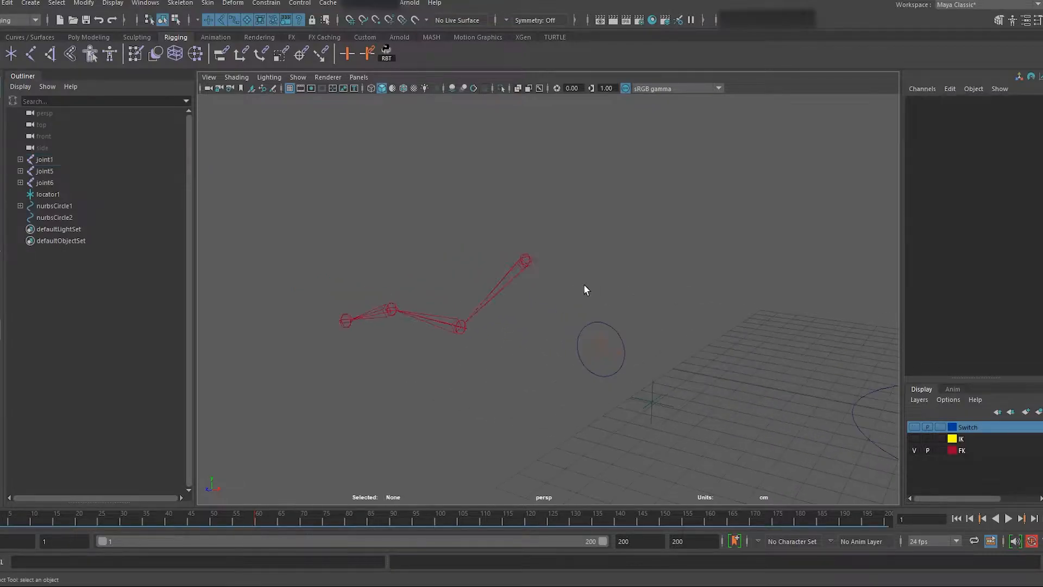
click(517, 272)
key(f)
alt+drag(565, 284, 546, 267)
click(562, 286)
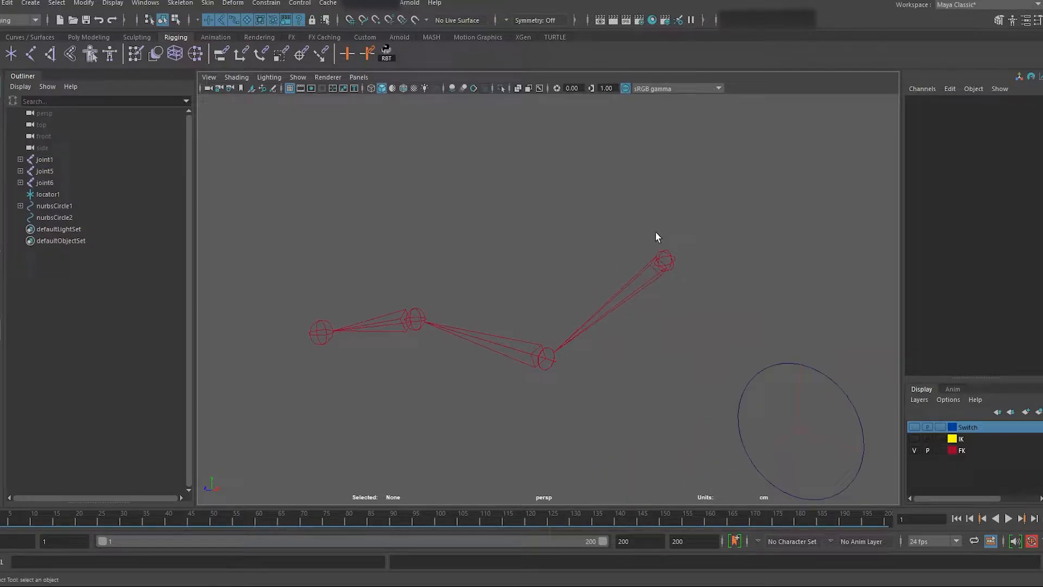
Try rotating the root joint of the red FK chain and undo the rotation
scroll(597, 229, down, 2)
click(645, 265)
key(e)
mouse_move(625, 284)
mouse_down()
mouse_move(612, 272)
mouse_move(633, 291)
mouse_move(620, 272)
mouse_up()
key(ctrl+z)
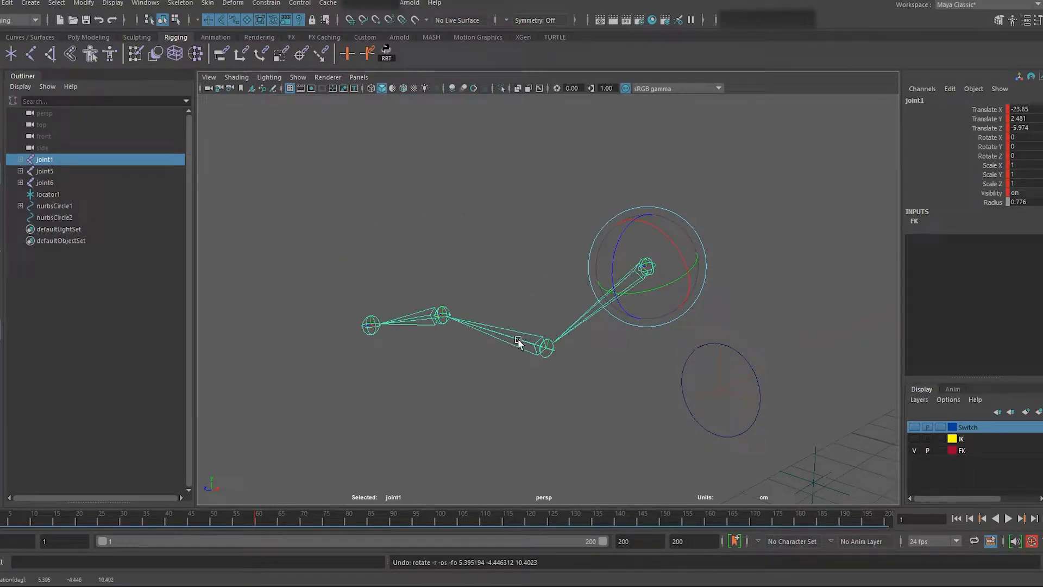
Expand the joint1 hierarchy and try rotating the FK chain's child joints one at a time, undoing the rotations
shift+click(21, 160)
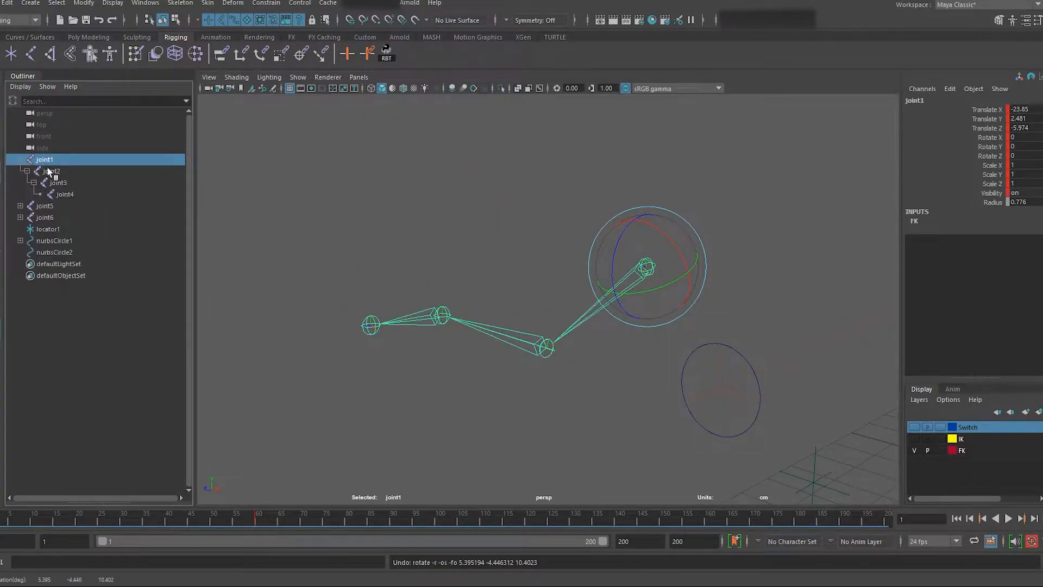
click(511, 341)
drag(582, 354, 478, 285)
click(438, 313)
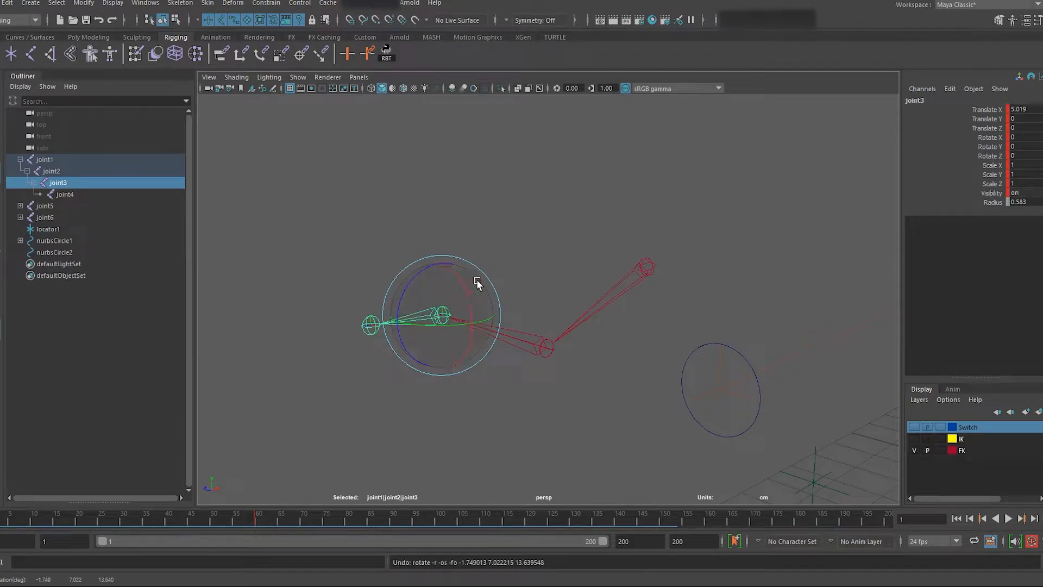
click(371, 324)
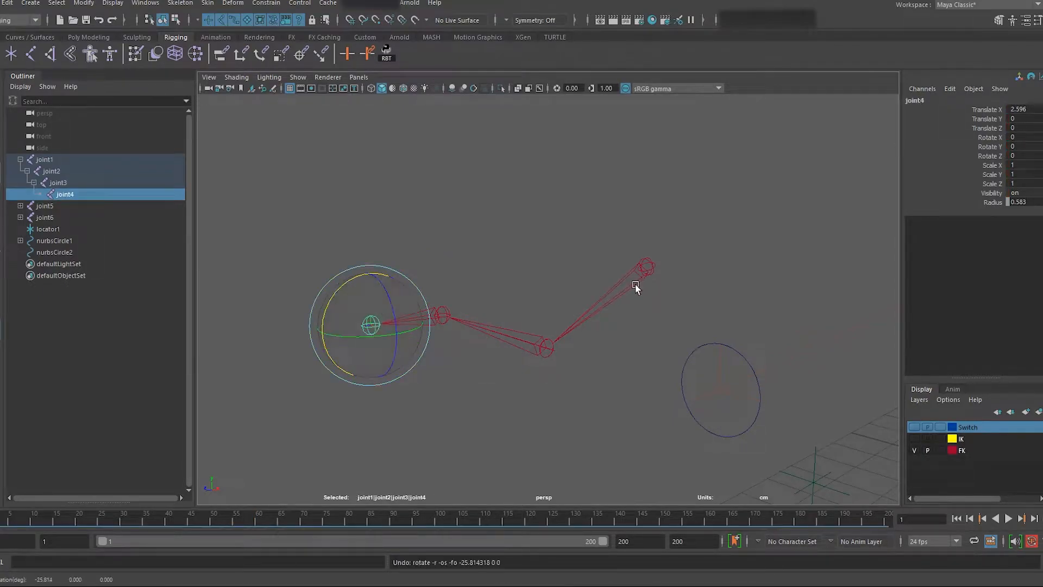
click(647, 267)
click(542, 348)
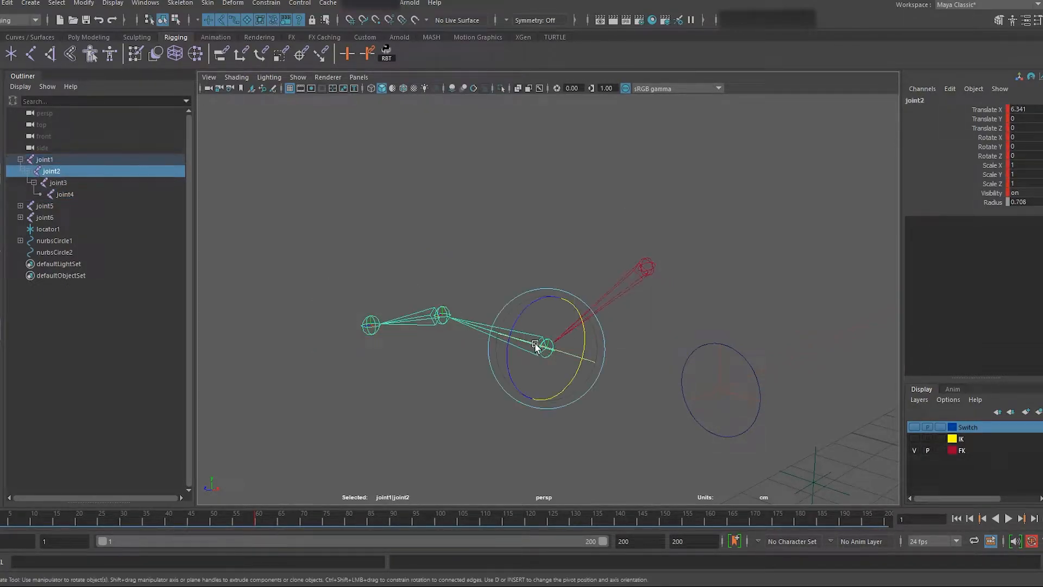
click(441, 314)
Try posing the FK chain by rotating joint1, joint2 and joint3 in turn, and undo the whole pose
click(580, 320)
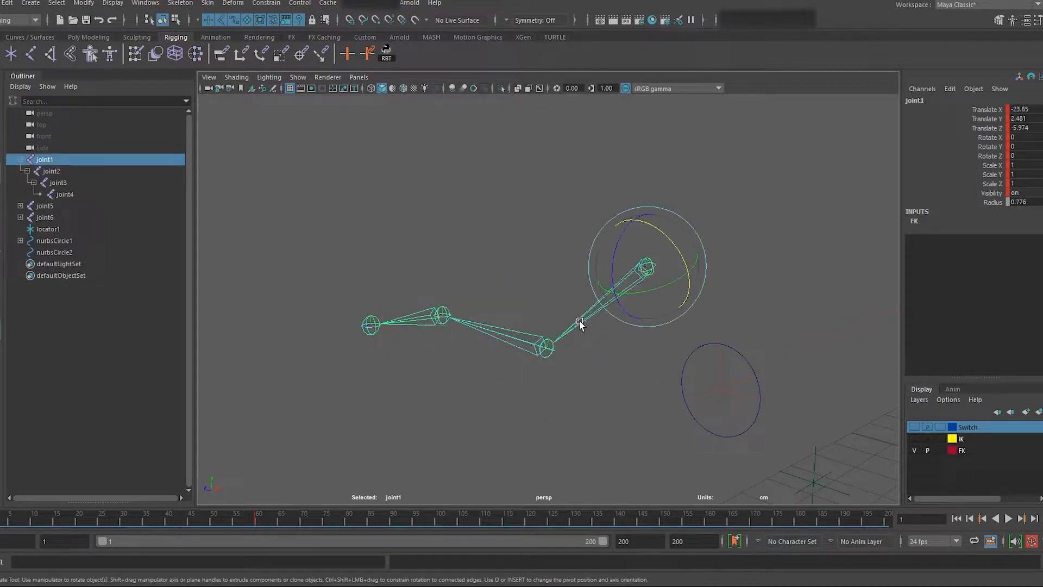
drag(593, 307, 600, 298)
click(553, 309)
drag(535, 304, 497, 286)
click(470, 270)
key(ctrl+z)
key(ctrl+z)
key(ctrl+z)
key(ctrl+z)
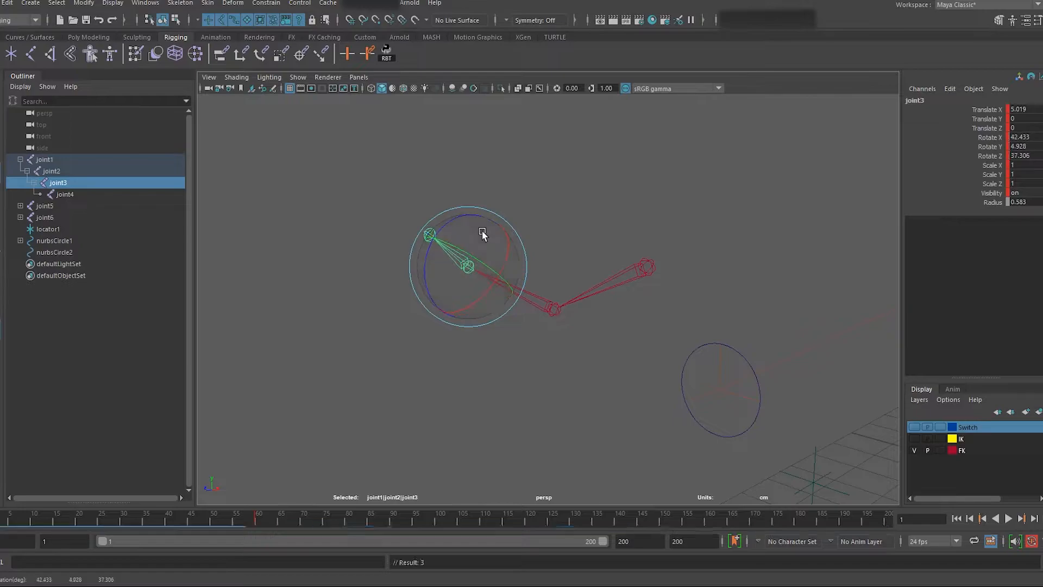
key(ctrl+z)
alt+drag(482, 239, 510, 323)
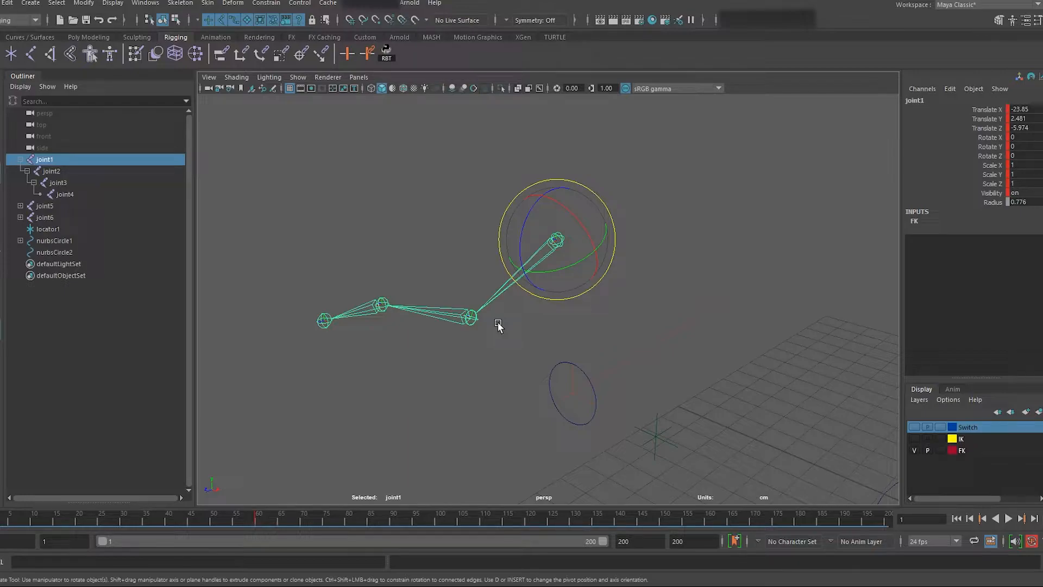
Show the IK layer and inspect the circle control on the yellow IK chain
click(914, 439)
alt+drag(716, 376, 559, 293)
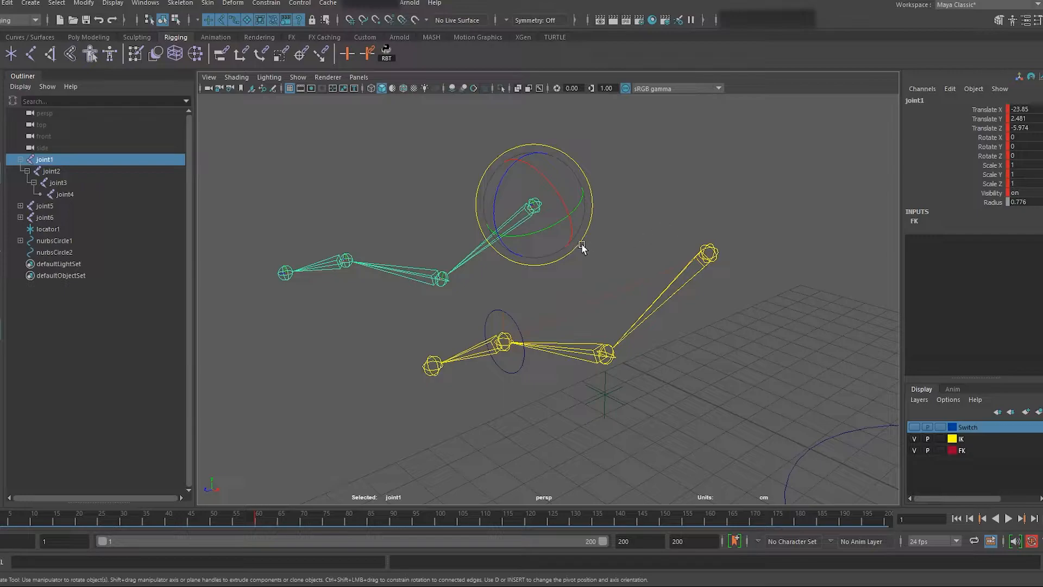
click(514, 321)
scroll(517, 321, up, 3)
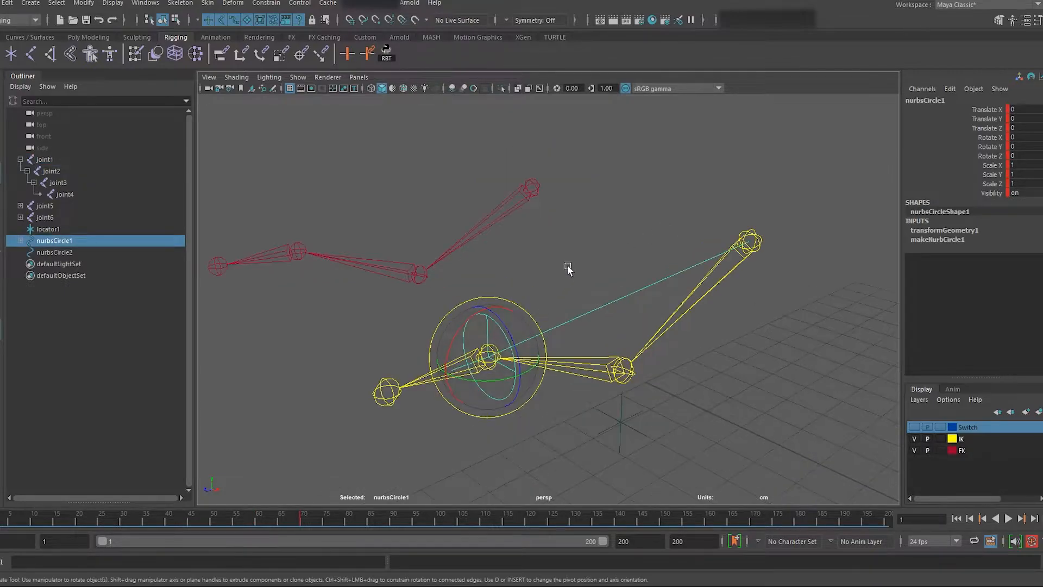
click(561, 267)
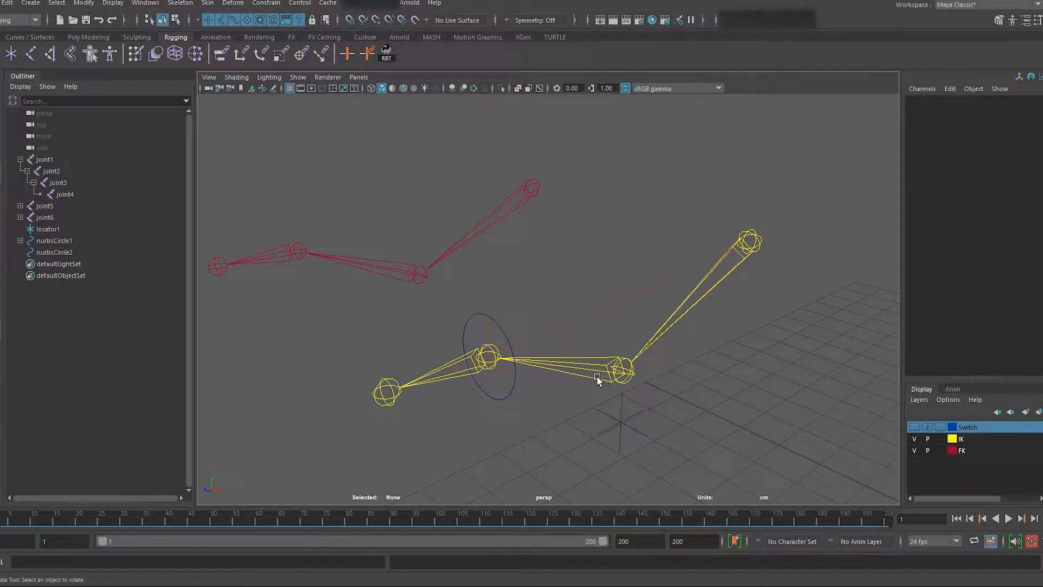
Try moving the IK chain with its circle control in several directions, undoing the moves
drag(498, 330, 496, 331)
mouse_move(546, 295)
alt+mouse_down()
mouse_move(527, 294)
mouse_move(547, 289)
alt+mouse_up()
key(w)
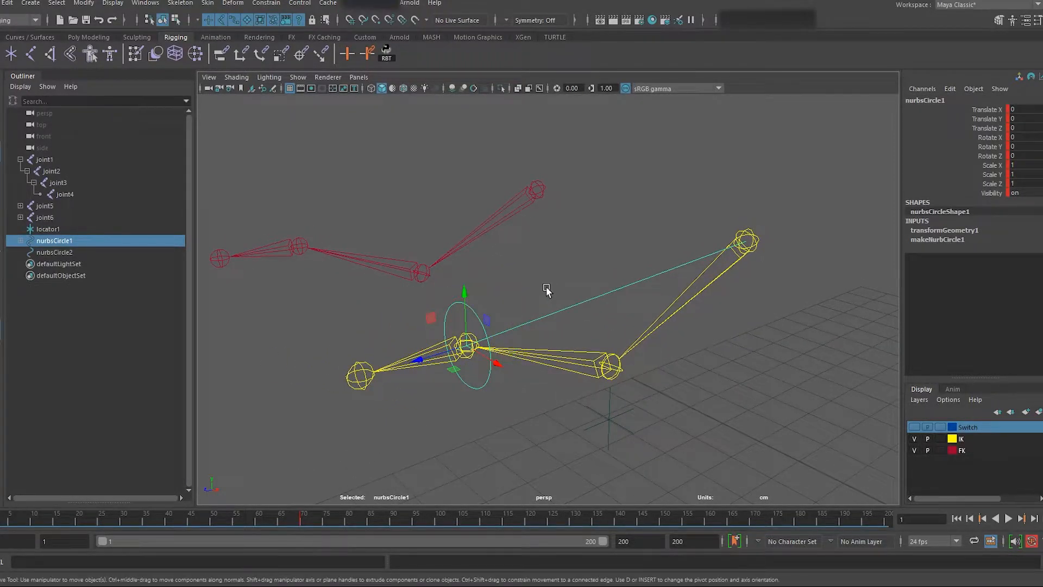
drag(441, 309, 465, 221)
key(ctrl+z)
scroll(531, 325, down, 2)
alt+drag(531, 325, 631, 418)
alt+drag(630, 419, 611, 367)
drag(655, 429, 562, 311)
key(ctrl+z)
alt+middle_drag(438, 312, 537, 334)
scroll(537, 333, up, 3)
mouse_move(537, 333)
alt+mouse_down()
mouse_move(553, 330)
mouse_move(526, 327)
alt+mouse_up()
drag(597, 276, 592, 283)
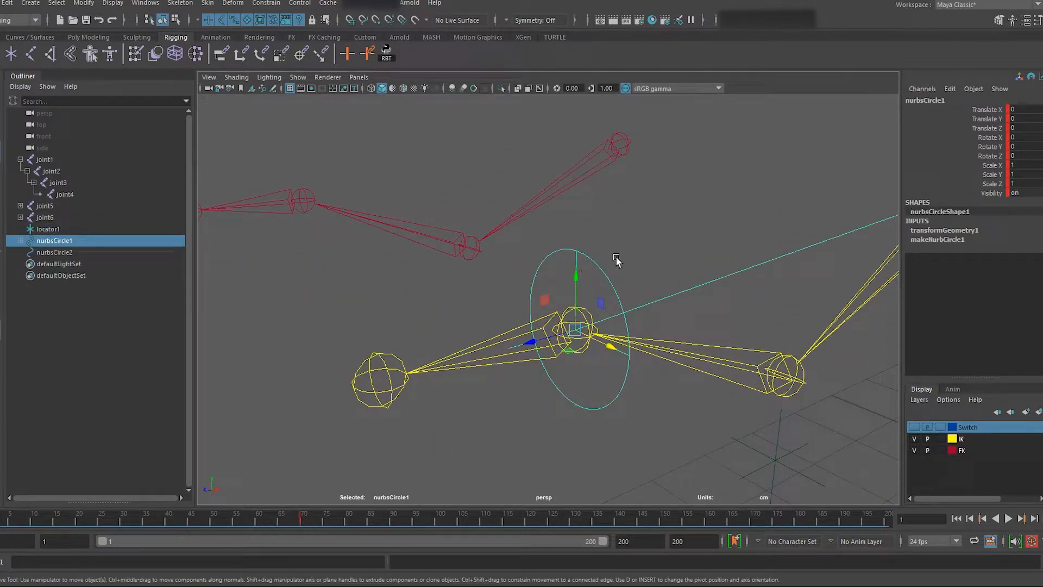
Try rotating the IK circle control to turn the end joint, undo the rotation and clear the selection
alt+drag(609, 285, 592, 246)
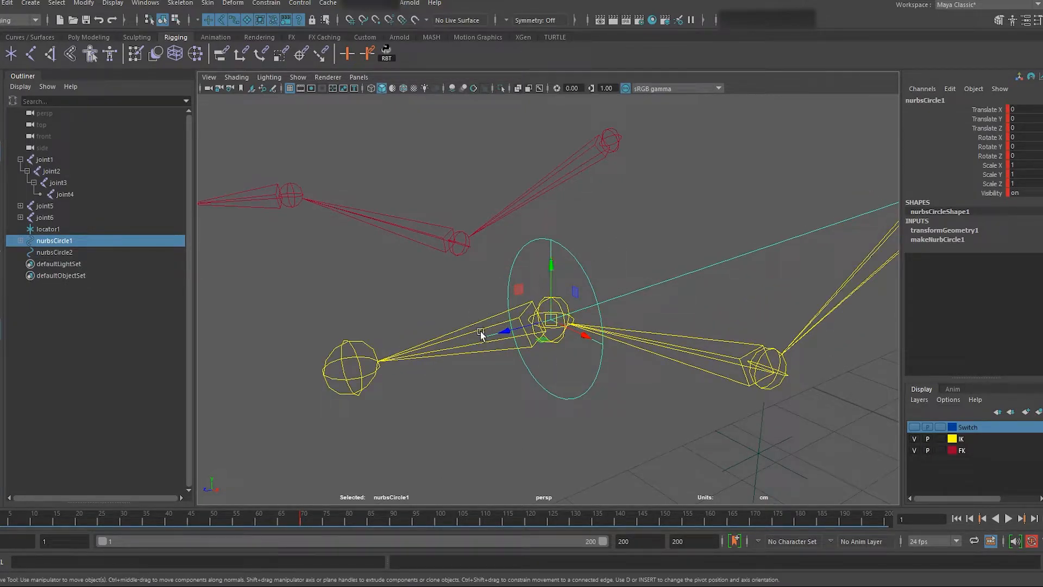
scroll(469, 318, down, 3)
key(e)
drag(543, 303, 542, 250)
key(ctrl+z)
key(ctrl+z)
key(ctrl+z)
key(w)
key(ctrl+z)
click(635, 241)
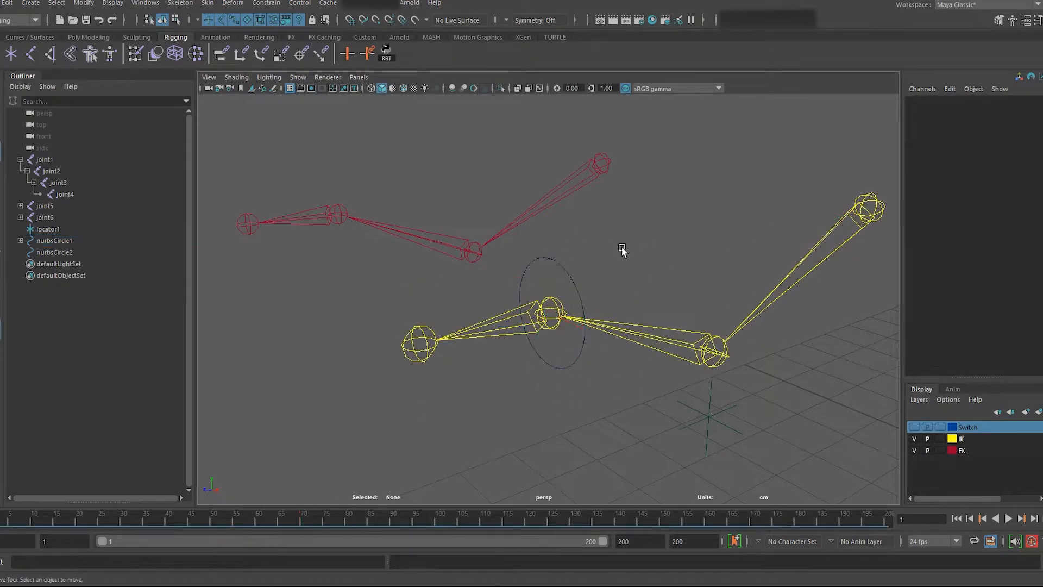
Delete the orient constraint under joint3 of the yellow IK chain
click(497, 317)
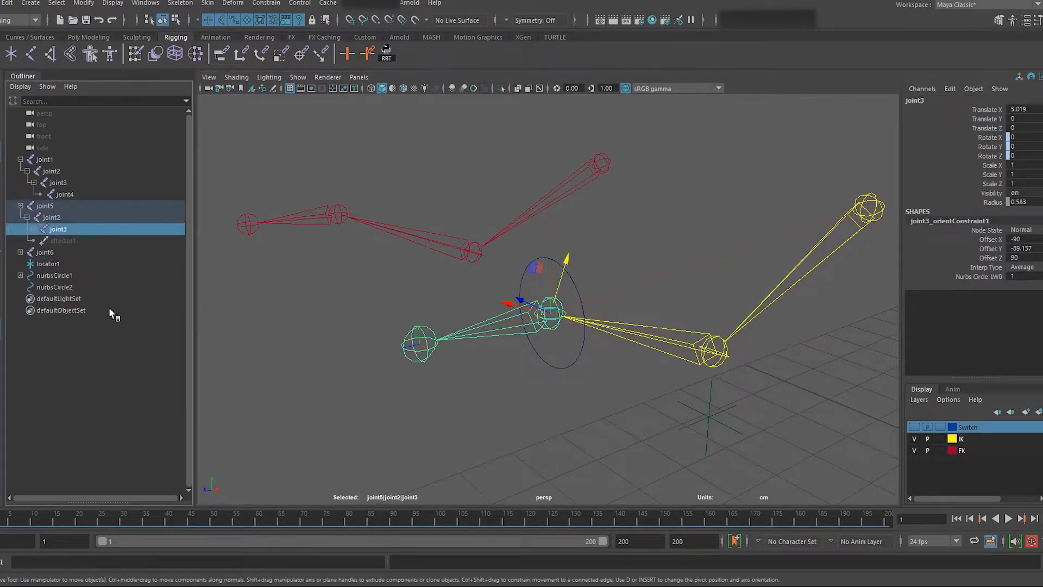
click(34, 229)
click(77, 252)
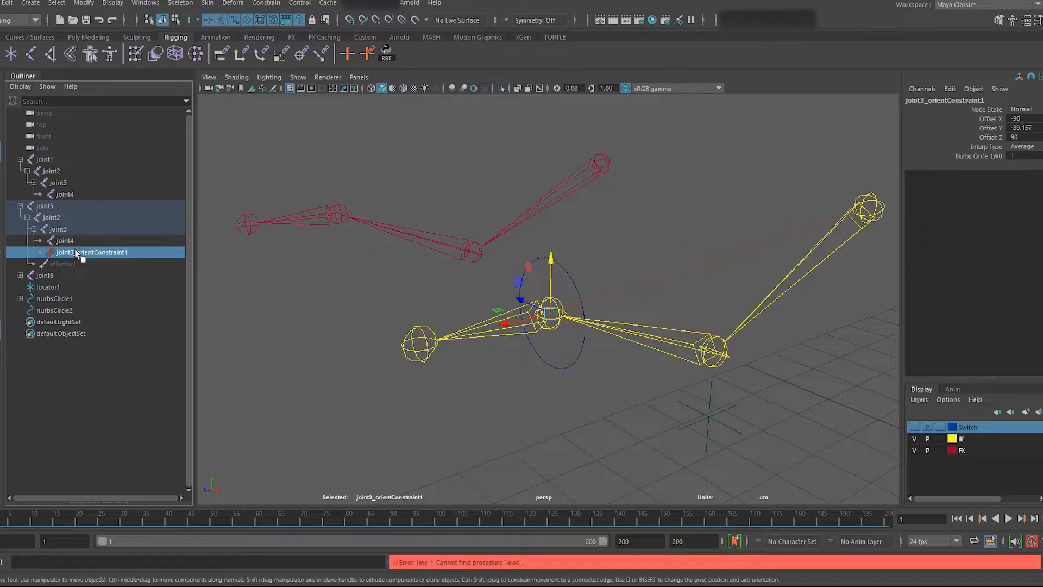
key(Delete)
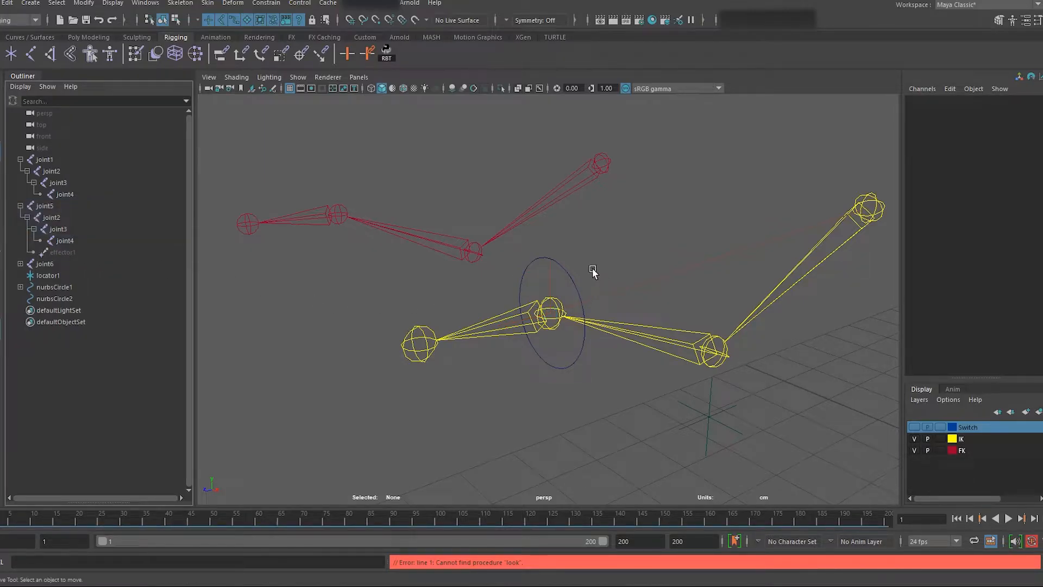
Try moving the IK circle control without the orient constraint and undo the move
click(581, 293)
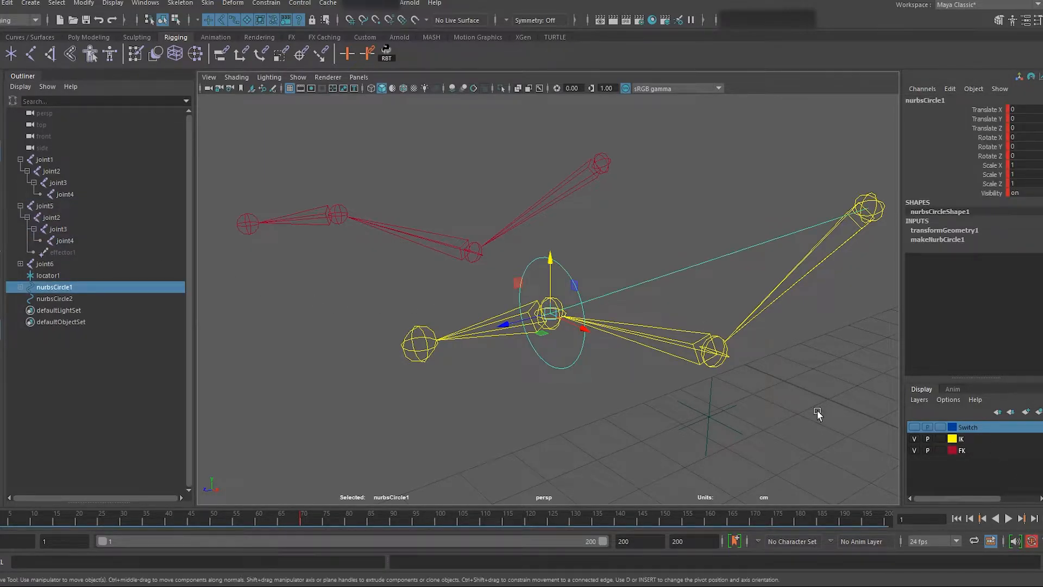
drag(518, 283, 588, 227)
key(ctrl+z)
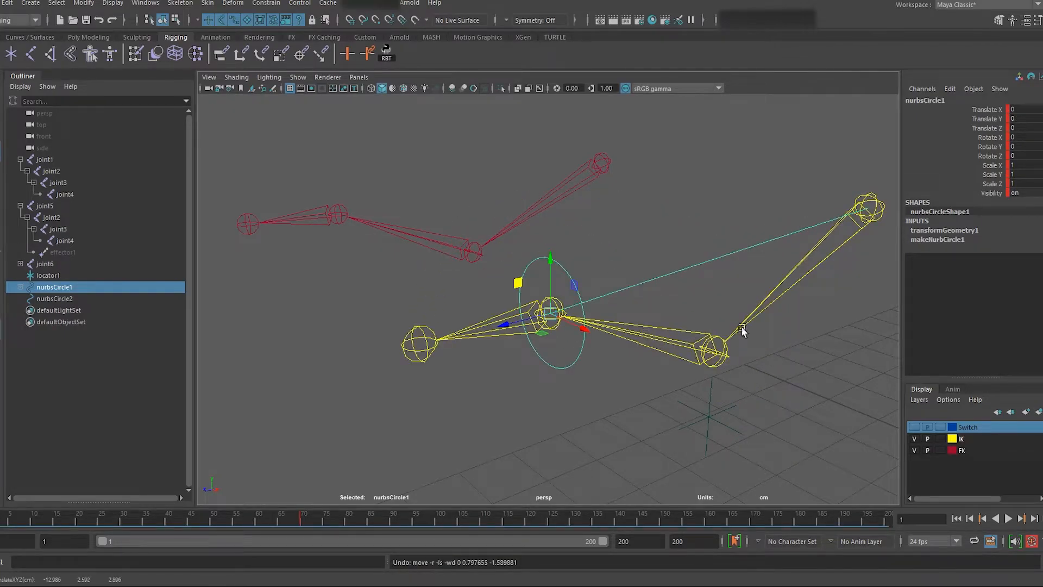
Try rotating joint2 of the red FK chain for comparison and undo the rotation
click(402, 232)
key(e)
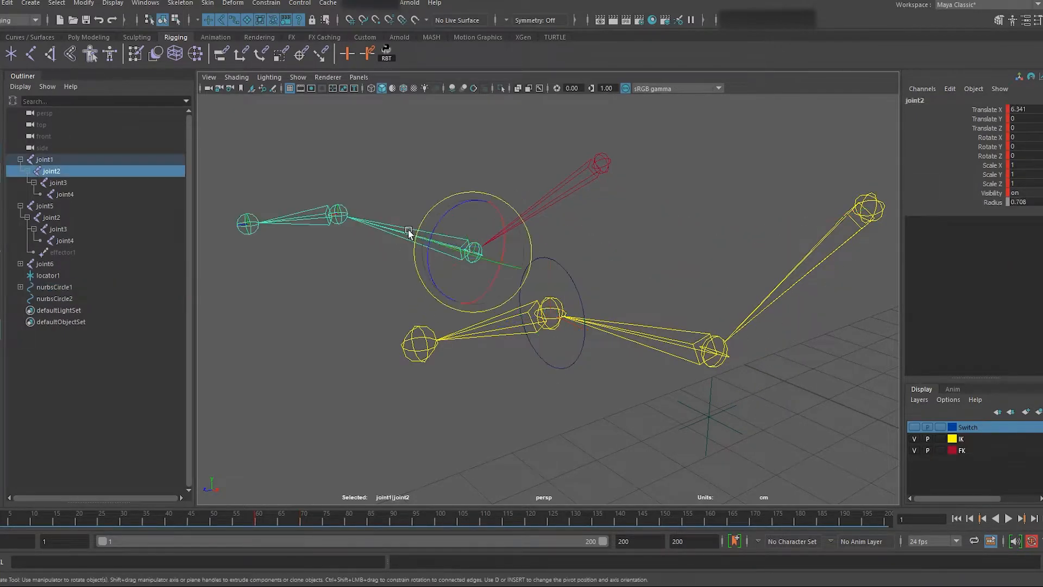
mouse_move(426, 263)
mouse_down()
mouse_move(430, 245)
mouse_move(435, 264)
mouse_up()
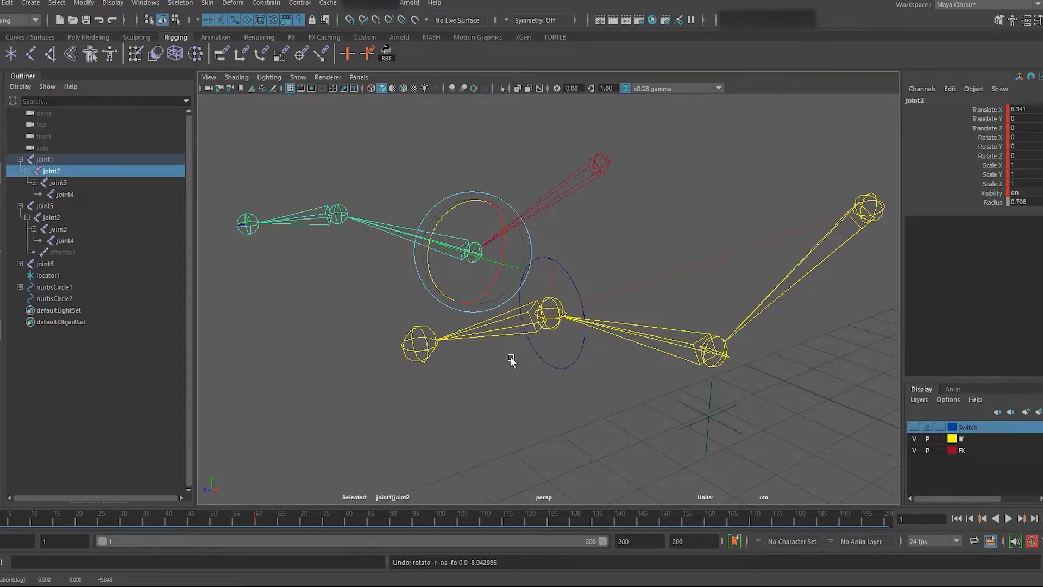
Undo the deletion of the IK chain's orient constraint and clear the selection
key(ctrl+z)
key(ctrl+z)
key(ctrl+z)
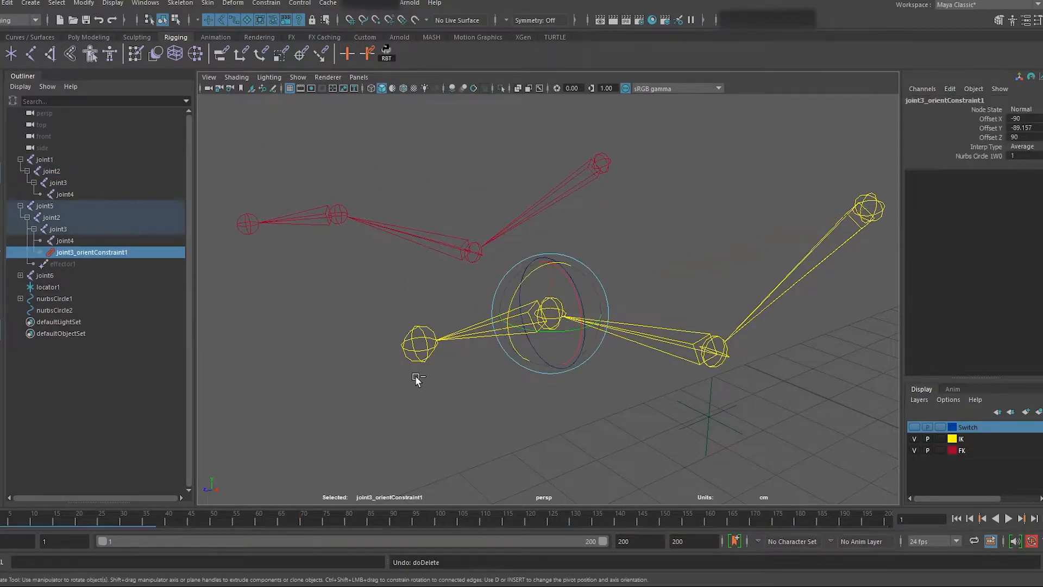
click(449, 413)
Try moving the IK circle control with the restored orient constraint and undo the move
click(541, 364)
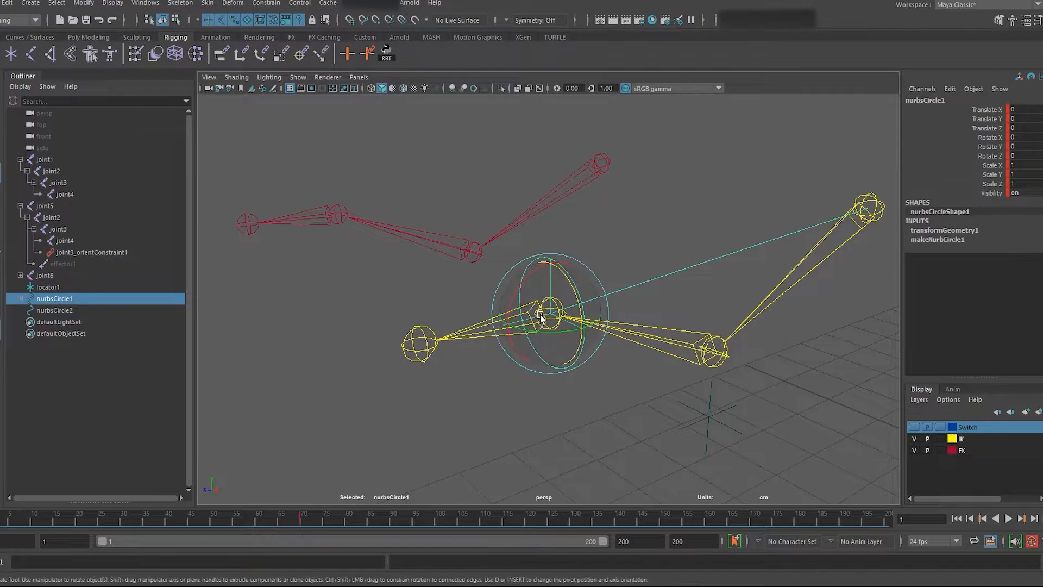
key(w)
scroll(544, 298, down, 2)
alt+middle_drag(579, 302, 515, 318)
drag(433, 306, 510, 256)
key(ctrl+z)
Examine the FK and IK chains together with the large switch circle from a wider view
scroll(622, 339, down, 3)
alt+middle_drag(620, 360, 547, 326)
alt+drag(547, 326, 568, 319)
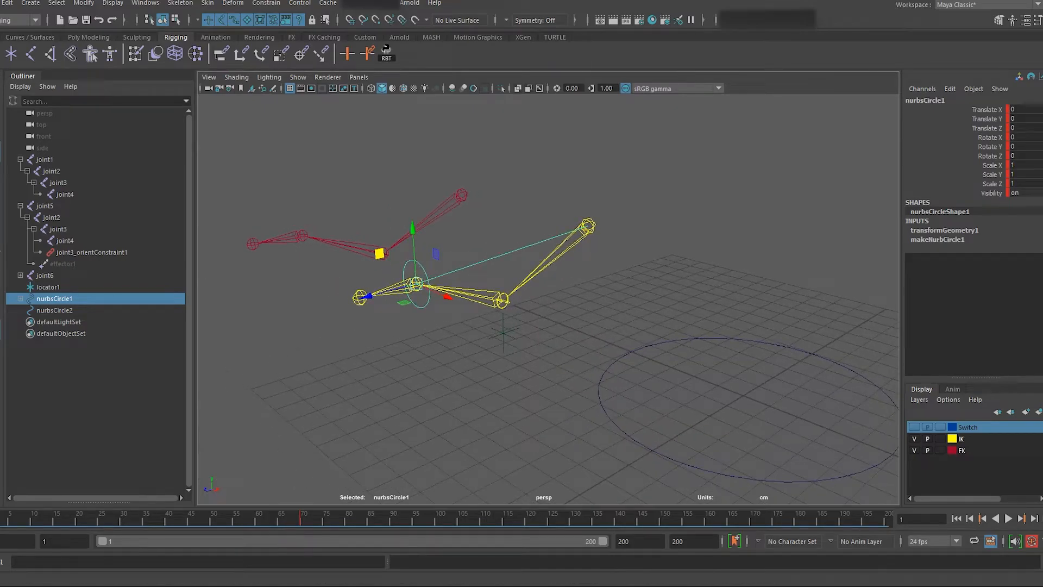
scroll(568, 318, down, 3)
alt+middle_drag(569, 318, 476, 288)
scroll(535, 352, up, 3)
mouse_move(535, 353)
alt+mouse_down()
mouse_move(516, 348)
mouse_move(530, 368)
alt+mouse_up()
scroll(531, 368, down, 3)
alt+middle_drag(556, 368, 552, 364)
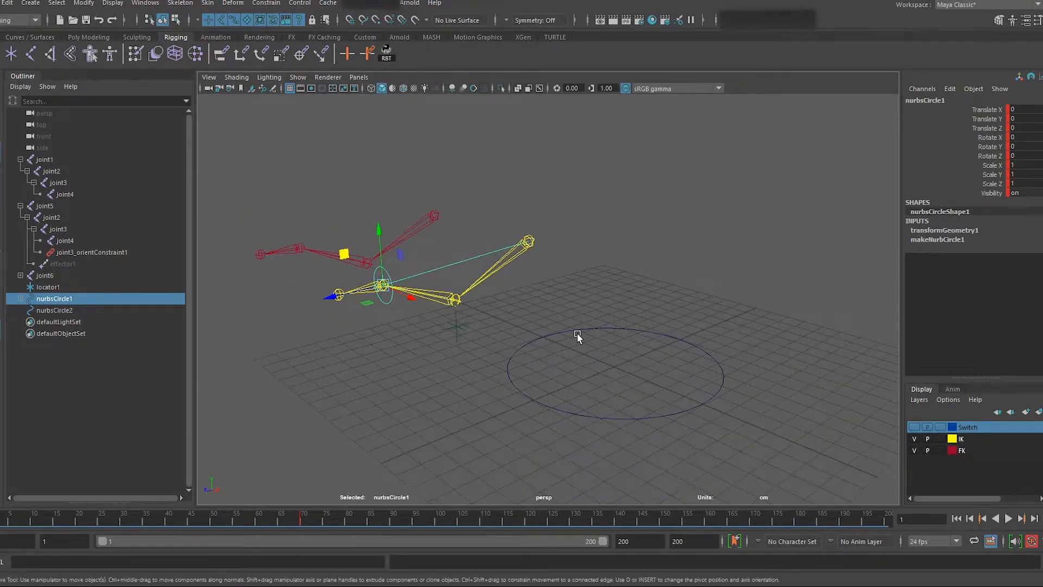
Show the Switch display layer so the blue chain can be viewed beside the FK and IK chains
click(916, 426)
scroll(744, 351, up, 3)
alt+middle_drag(495, 315, 542, 325)
alt+drag(543, 324, 490, 321)
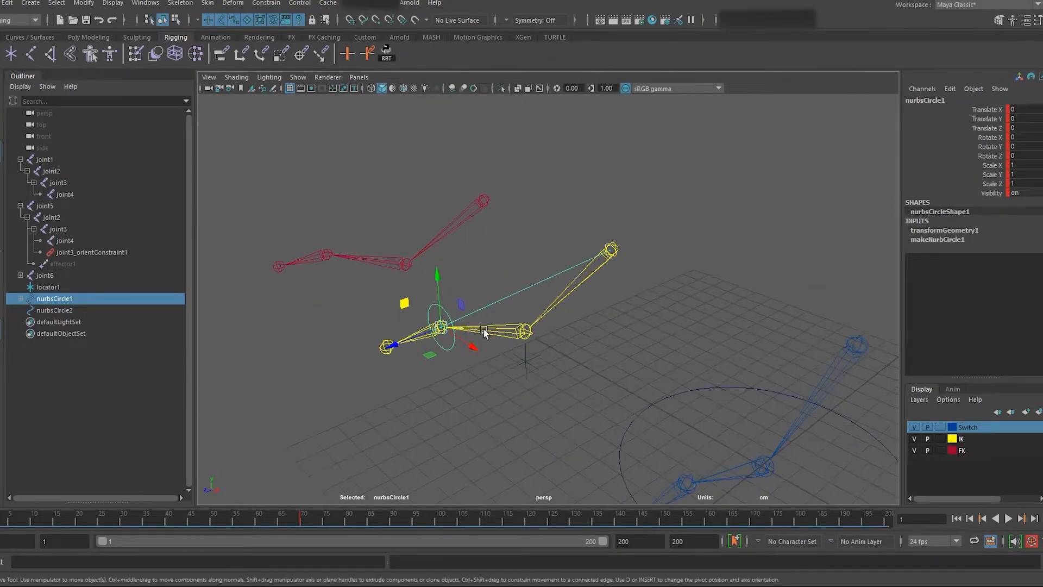
Try moving the IK circle control and undo the move
click(477, 357)
alt+drag(467, 345, 441, 324)
drag(405, 307, 409, 307)
key(ctrl+z)
Try moving the root joint of the yellow IK chain, undo the move and clear the selection
click(615, 246)
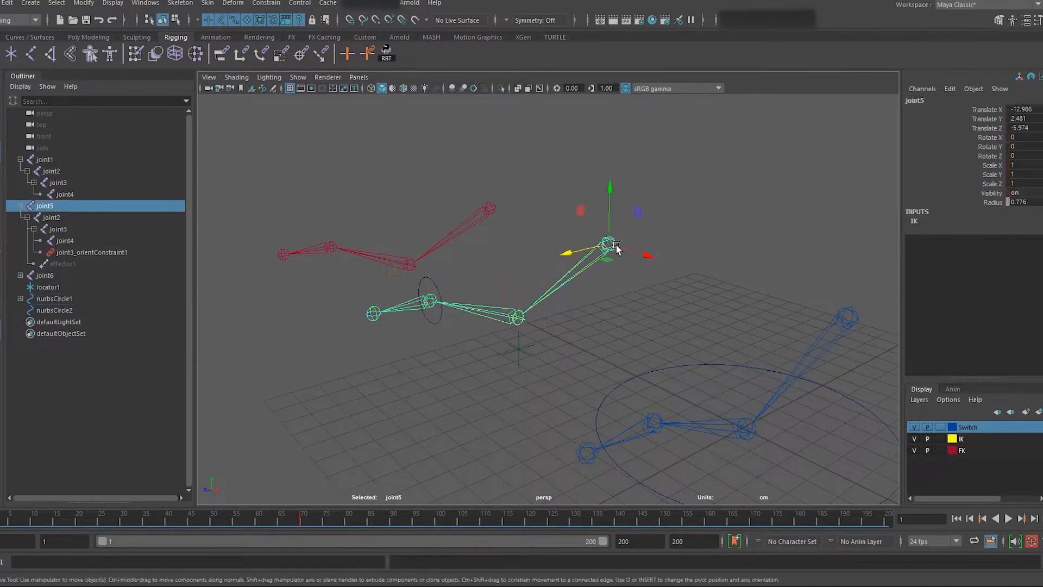
drag(593, 249, 510, 273)
key(ctrl+z)
alt+middle_drag(463, 274, 468, 282)
scroll(468, 282, up, 3)
click(450, 270)
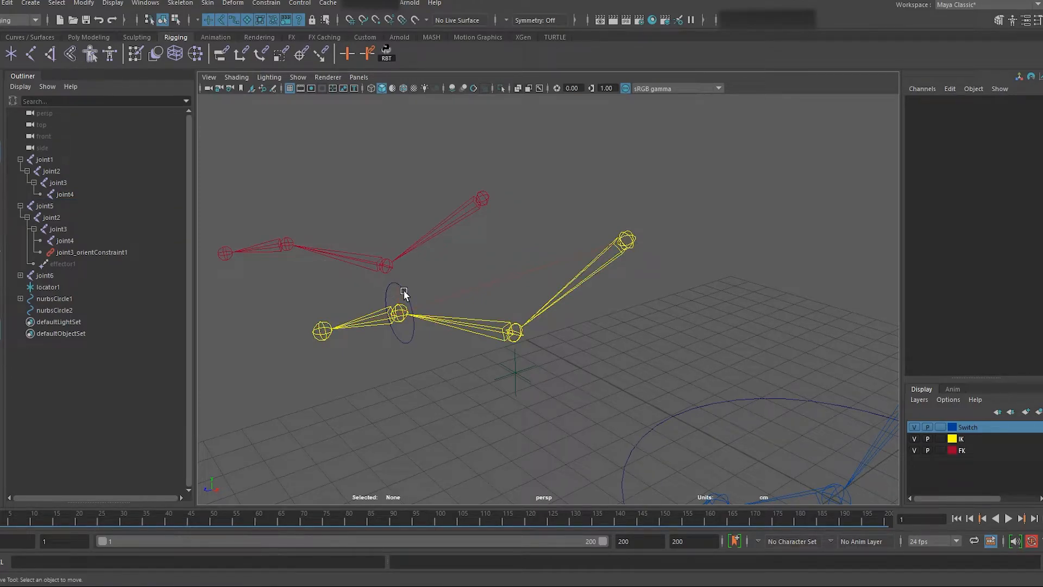
Try moving the IK circle control again to show it driving the yellow chain, and undo the move
click(412, 311)
drag(359, 284, 471, 341)
key(ctrl+z)
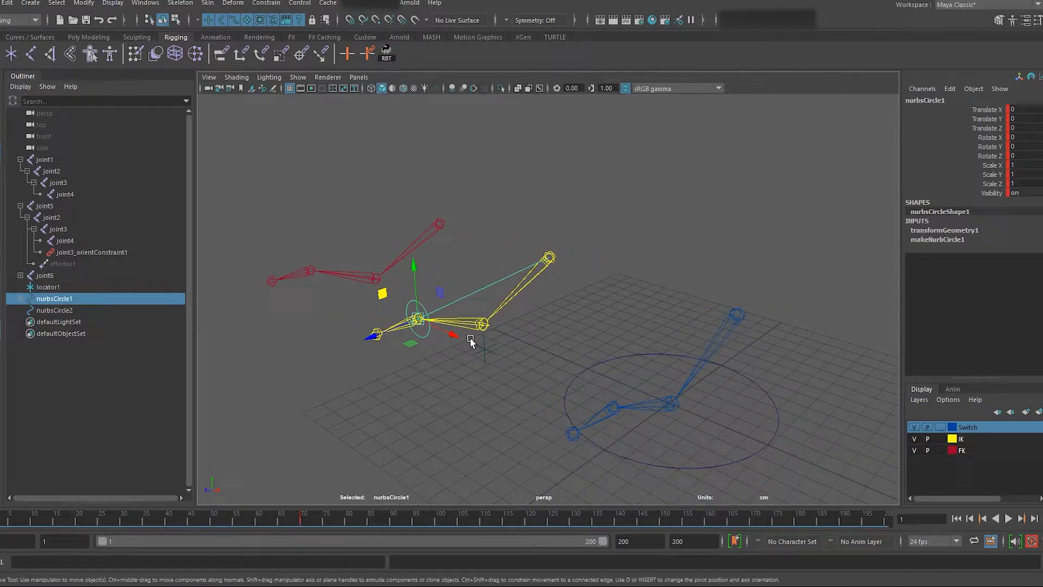
Examine the large switch circle and its IKFK Switch attribute together with the blue chain, and clear the selection
alt+middle_drag(569, 333, 529, 305)
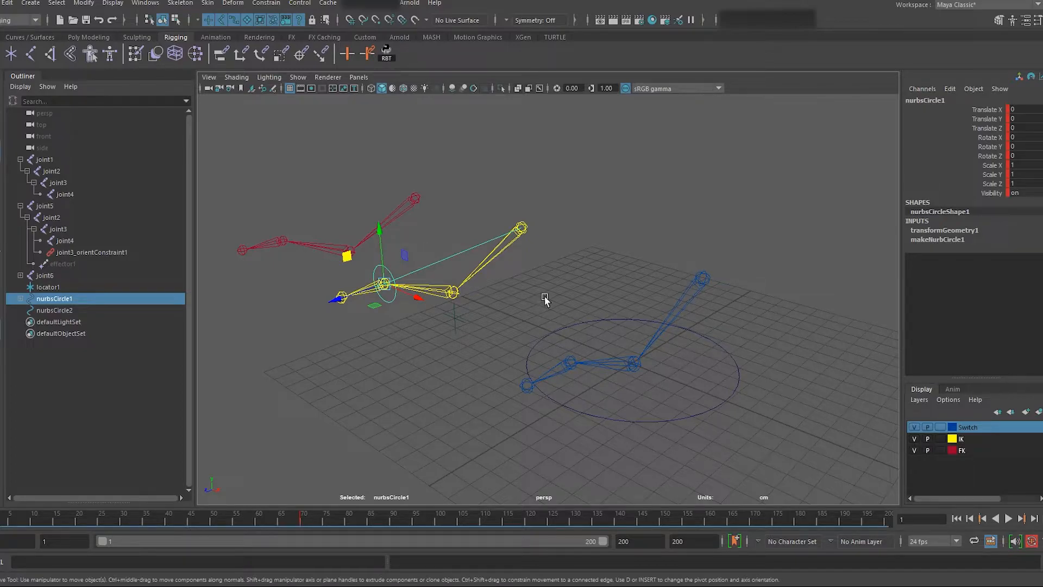
alt+middle_drag(608, 314, 552, 307)
scroll(570, 298, up, 5)
scroll(522, 289, down, 3)
alt+drag(552, 307, 566, 305)
alt+middle_drag(566, 304, 599, 328)
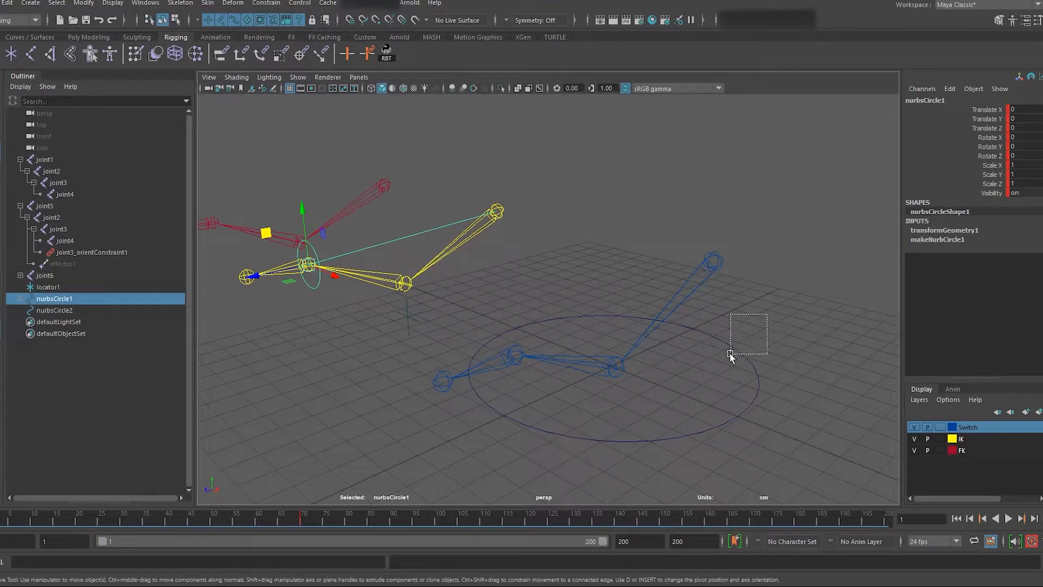
drag(767, 314, 732, 351)
alt+drag(641, 279, 644, 282)
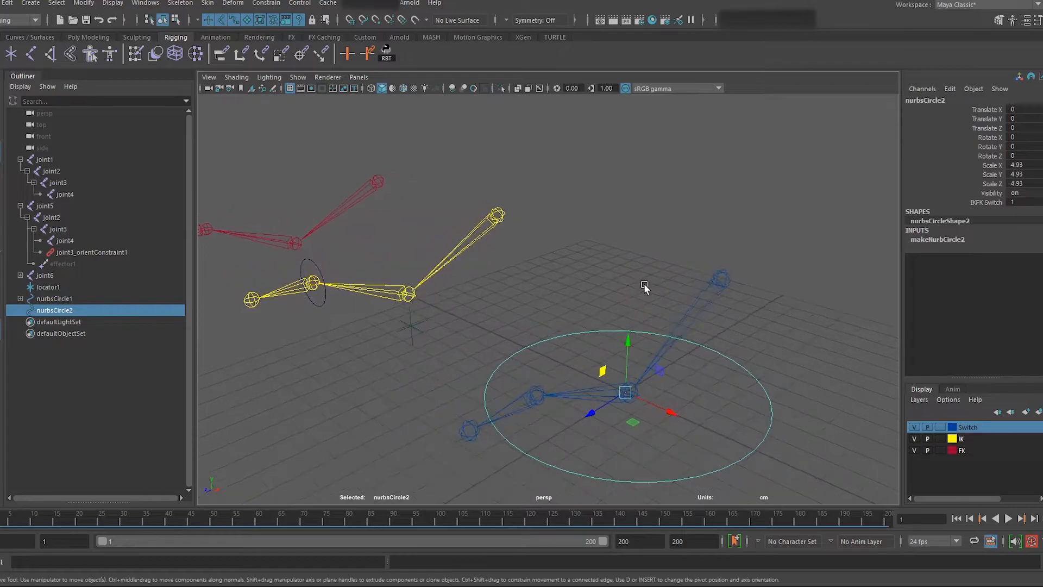
alt+right_drag(633, 291, 612, 273)
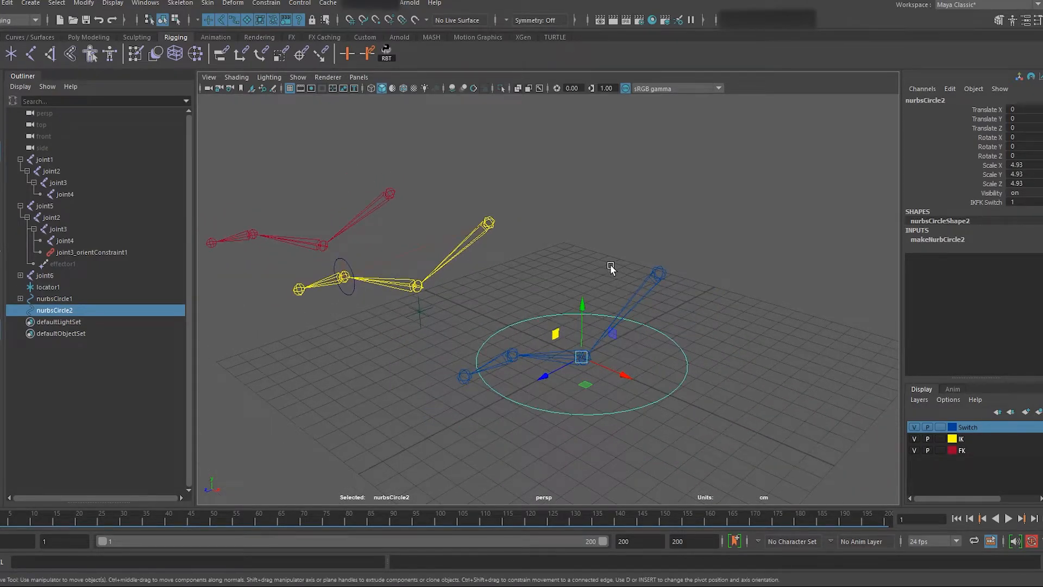
mouse_move(605, 259)
alt+mouse_down()
mouse_move(620, 242)
mouse_move(606, 242)
alt+mouse_up()
click(606, 243)
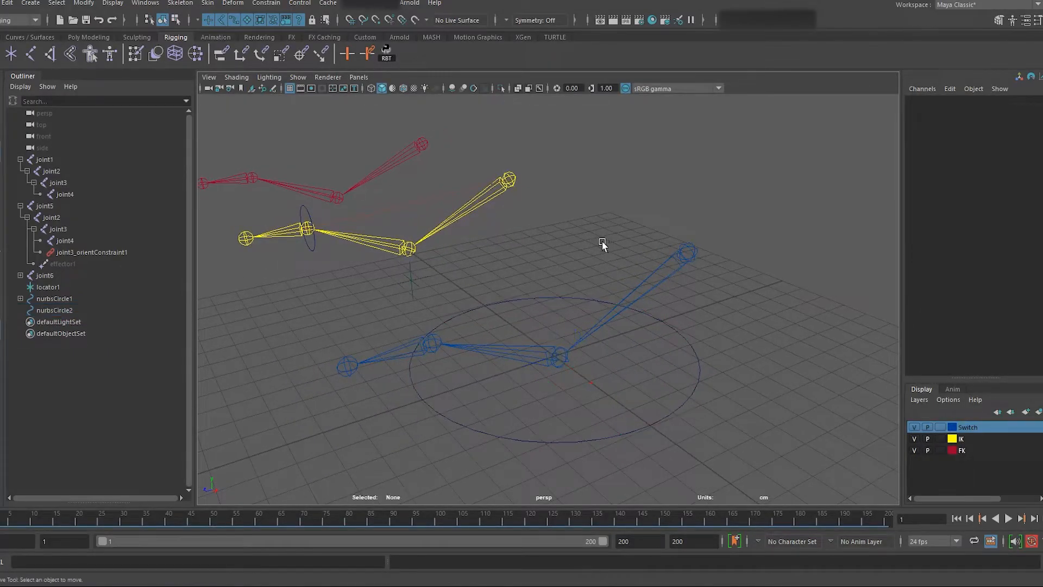
Inspect the orient constraint weights on joint2 of the blue chain and clear the selection
click(428, 350)
click(502, 356)
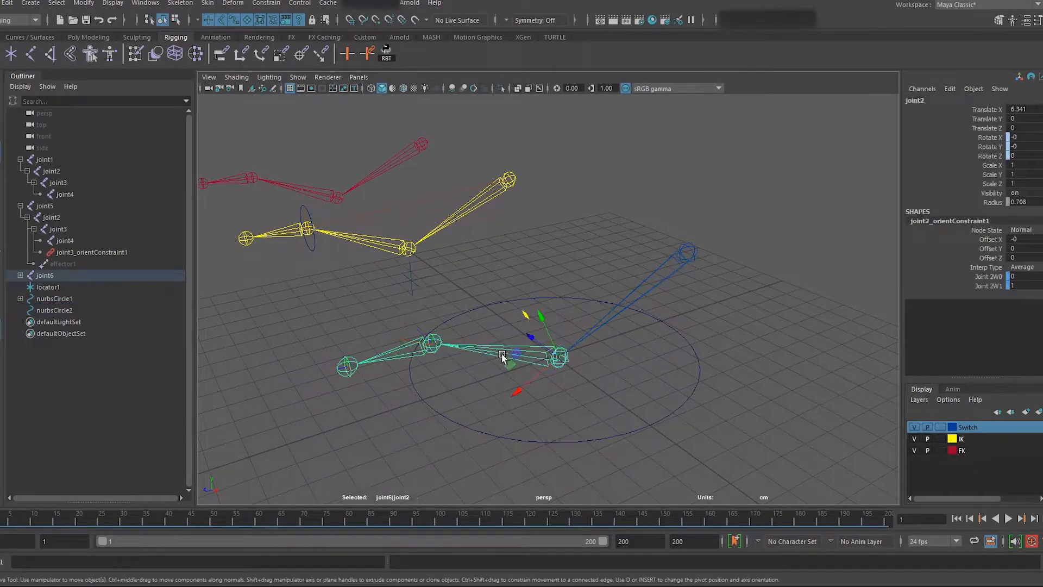
click(644, 282)
click(545, 265)
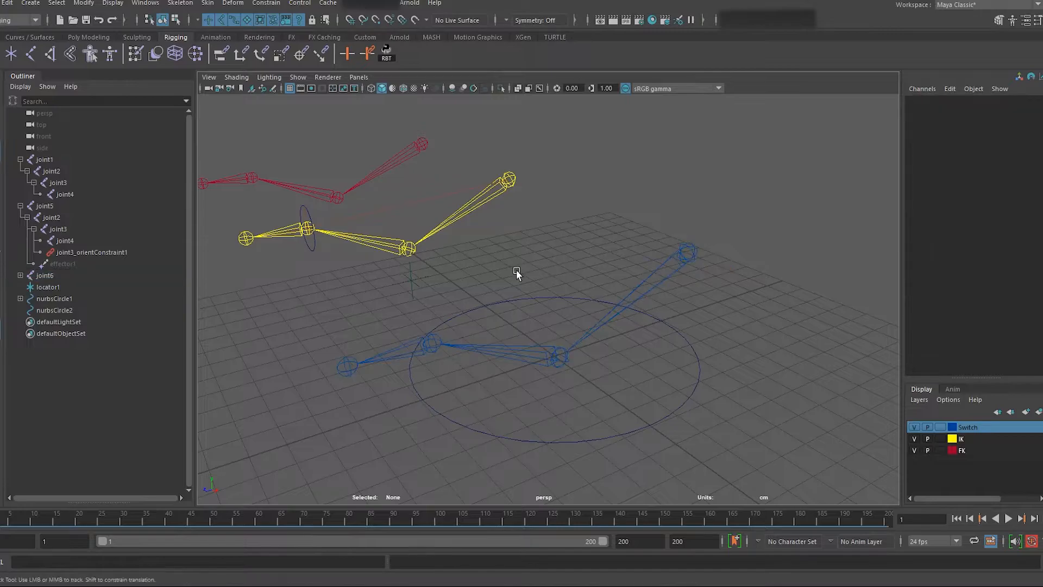
alt+middle_drag(517, 268, 533, 276)
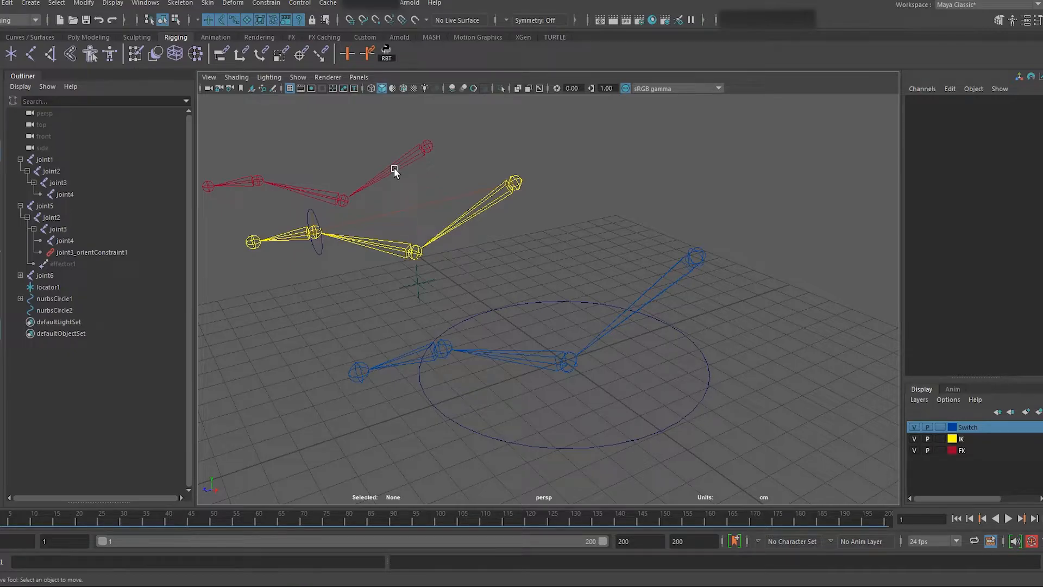
Select the switch circle and scrub the timeline to frame 69 to compare the three posed chains
click(550, 308)
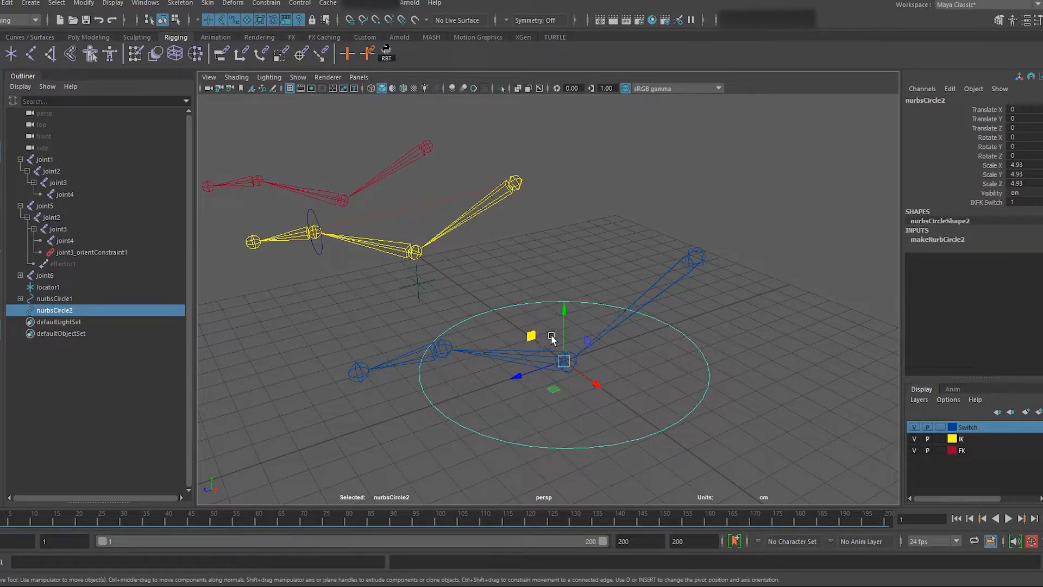
text(5)
key(Return)
mouse_move(7, 523)
mouse_down()
mouse_move(340, 524)
mouse_move(38, 518)
mouse_move(299, 508)
mouse_up()
scroll(488, 363, down, 5)
alt+middle_drag(531, 324, 548, 365)
alt+drag(548, 361, 541, 361)
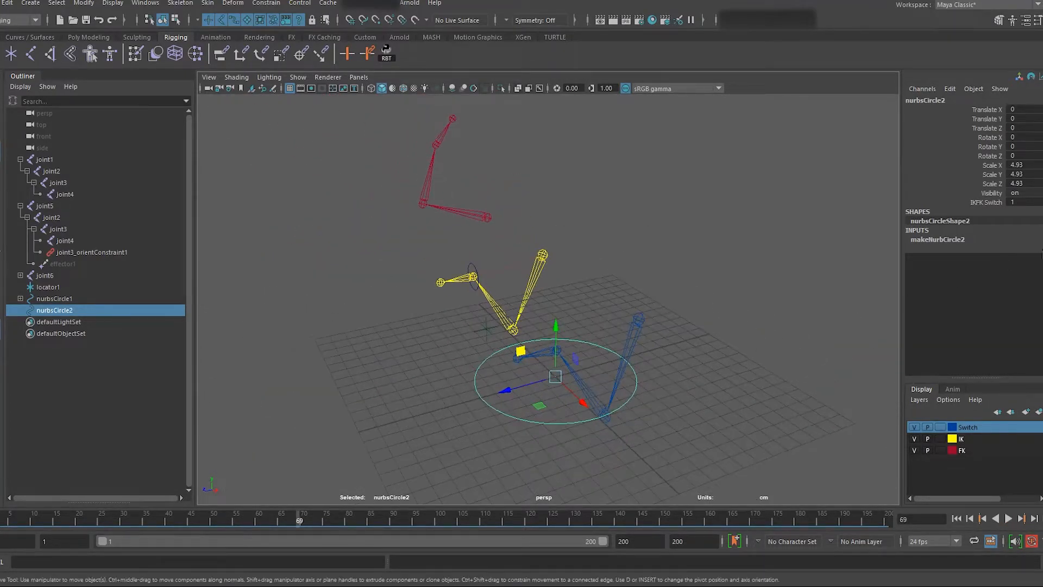
Try the IKFK Switch attribute at 0 and return it to 1
click(1013, 204)
text(0)
key(Return)
text(1)
key(Return)
Change to the full side view, frame the chains, and play the animation, stopping at frame 86
alt+drag(363, 371, 465, 386)
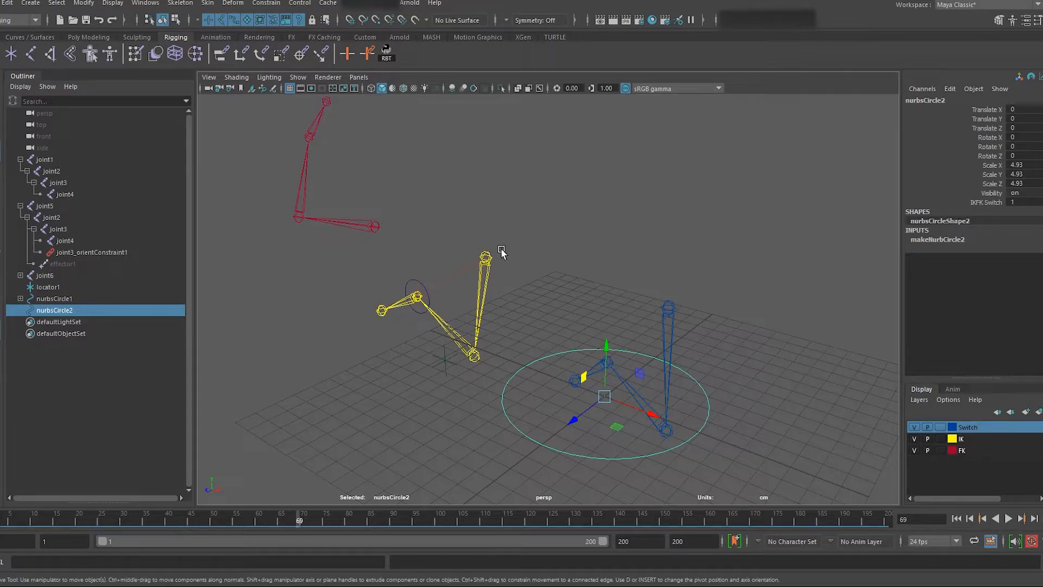
alt+drag(655, 307, 657, 356)
key(space)
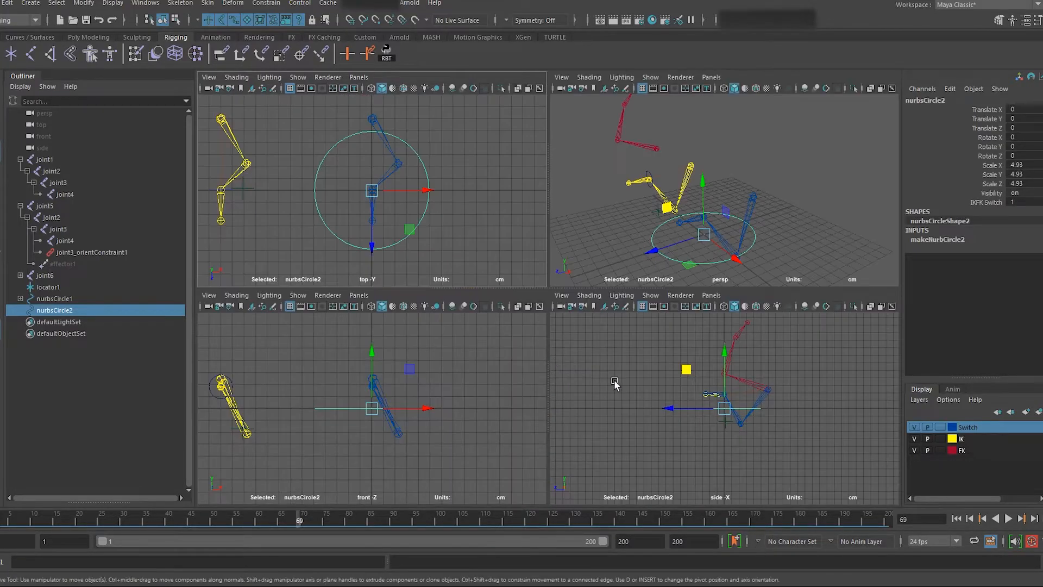
key(space)
alt+right_drag(556, 384, 509, 387)
key(alt+v)
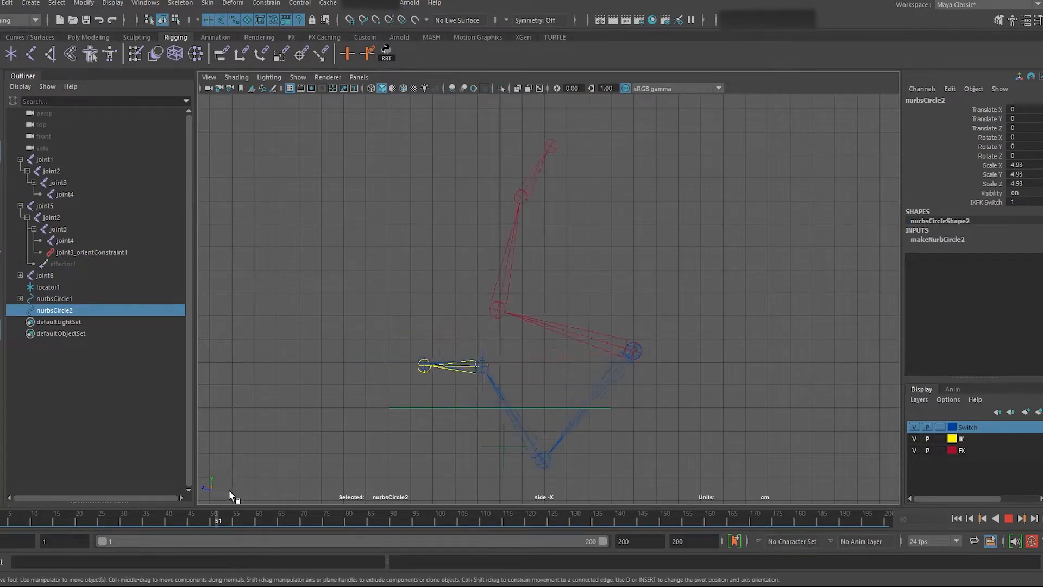
key(alt+v)
Try sweeping the switch circle's IKFK Switch value up to 6 to blend the blue chain, and clear the selection
drag(1010, 202, 1038, 202)
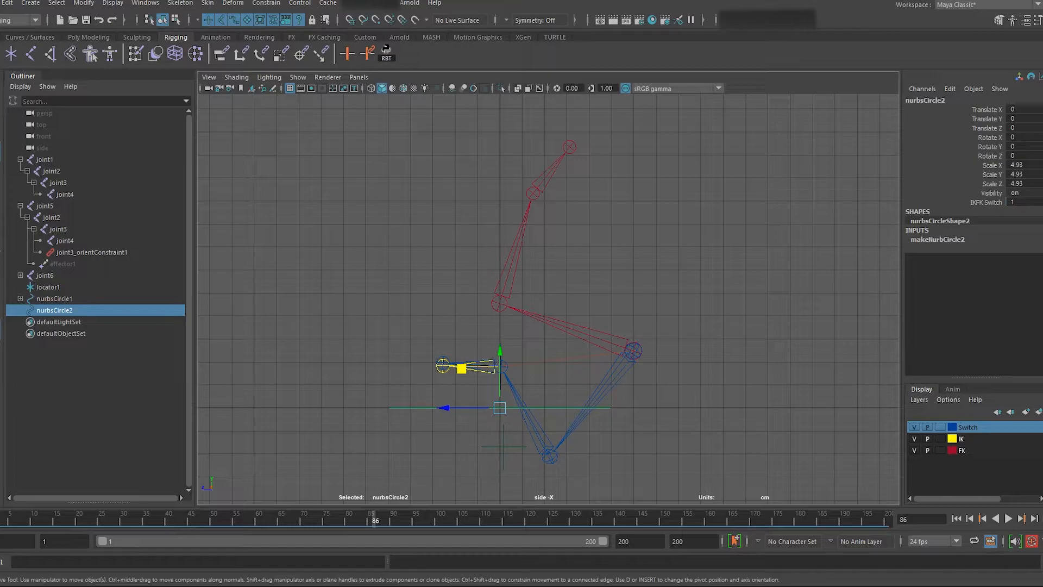
mouse_move(1008, 202)
mouse_down()
mouse_move(1038, 202)
mouse_move(1002, 203)
mouse_up()
mouse_move(1012, 202)
mouse_down()
mouse_move(1040, 202)
mouse_move(1029, 202)
mouse_up()
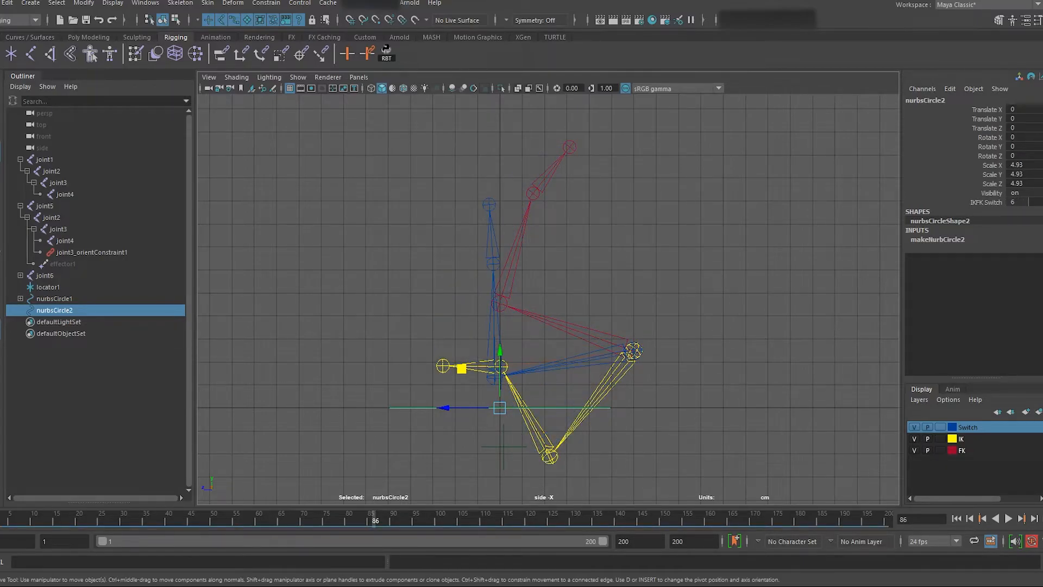
click(531, 298)
In the perspective view, move the IK circle control along its Z axis at frame 136
key(space)
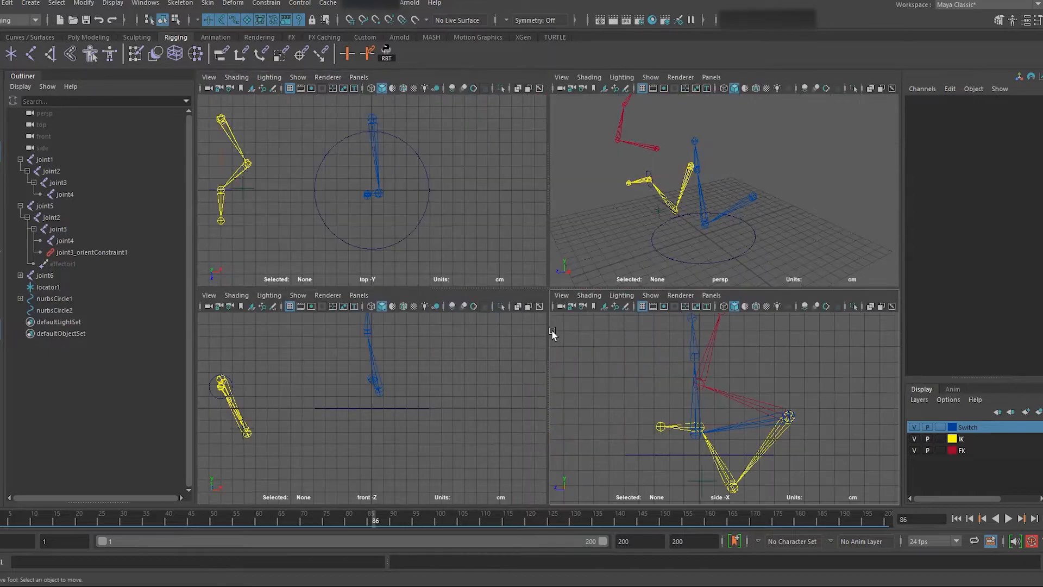
key(space)
scroll(598, 260, up, 3)
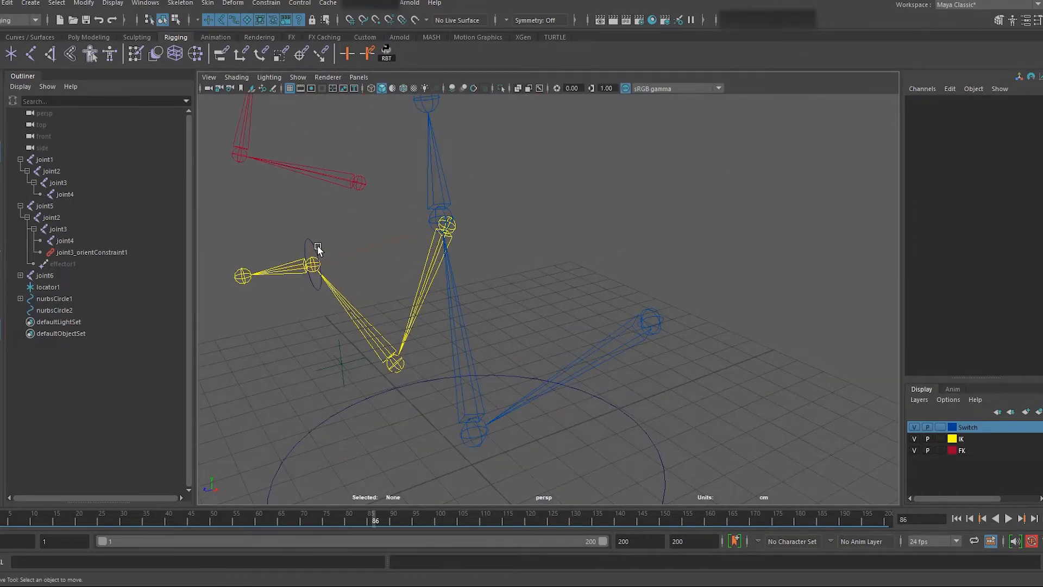
click(317, 245)
scroll(326, 246, down, 3)
alt+drag(335, 246, 417, 300)
drag(396, 519, 600, 521)
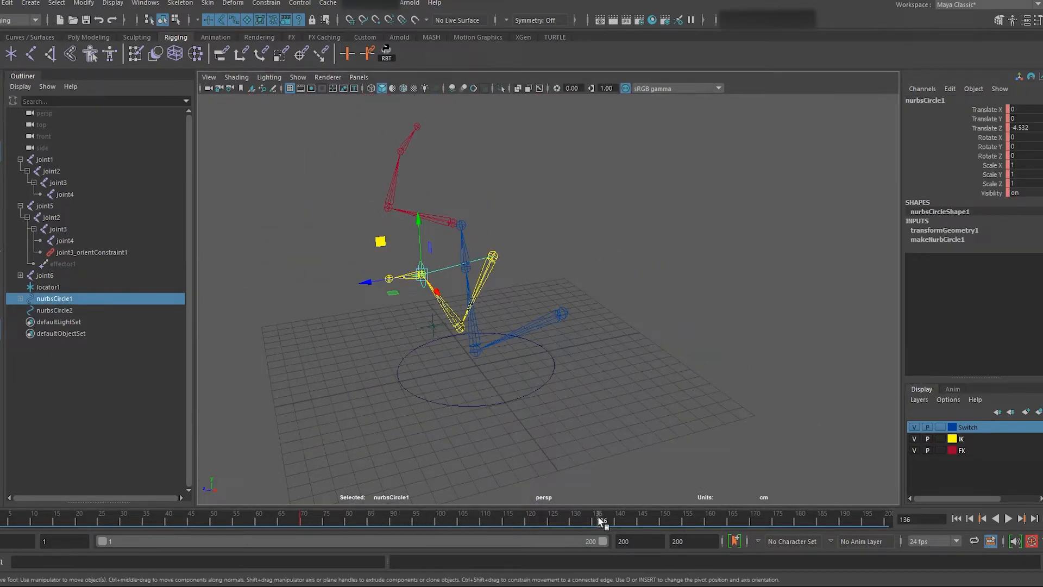
drag(386, 282, 325, 288)
Set the switch circle's IKFK Switch to 10 and keyframe it at frame 136, checking the chains in the side view
alt+drag(517, 385, 595, 436)
scroll(535, 389, up, 3)
ctrl+drag(1020, 201, 1042, 200)
key(space)
key(space)
scroll(598, 400, down, 3)
scroll(558, 322, up, 1)
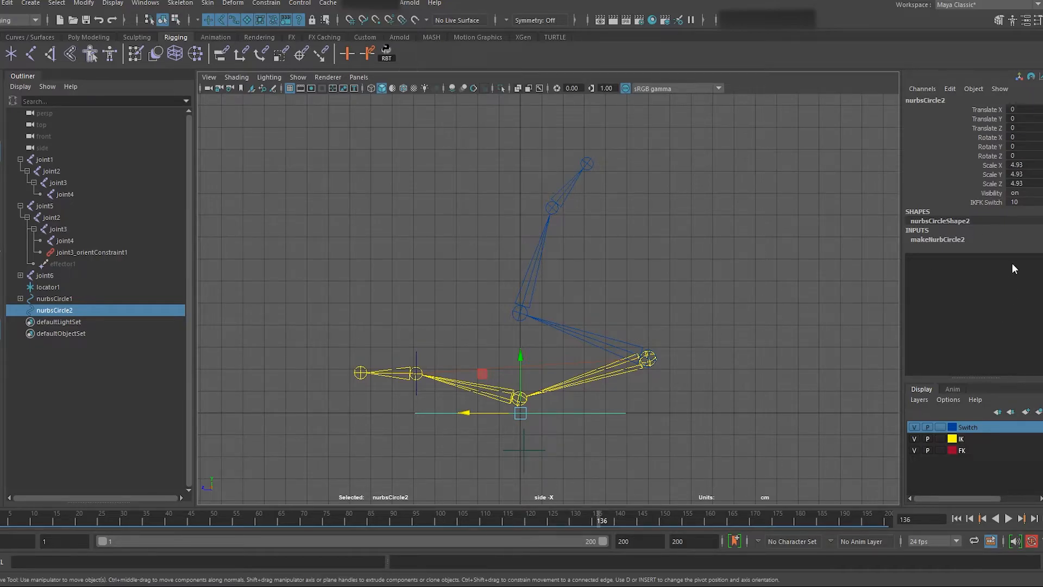
mouse_move(1012, 203)
ctrl+mouse_down()
mouse_move(982, 203)
mouse_move(1013, 204)
ctrl+mouse_up()
click(969, 202)
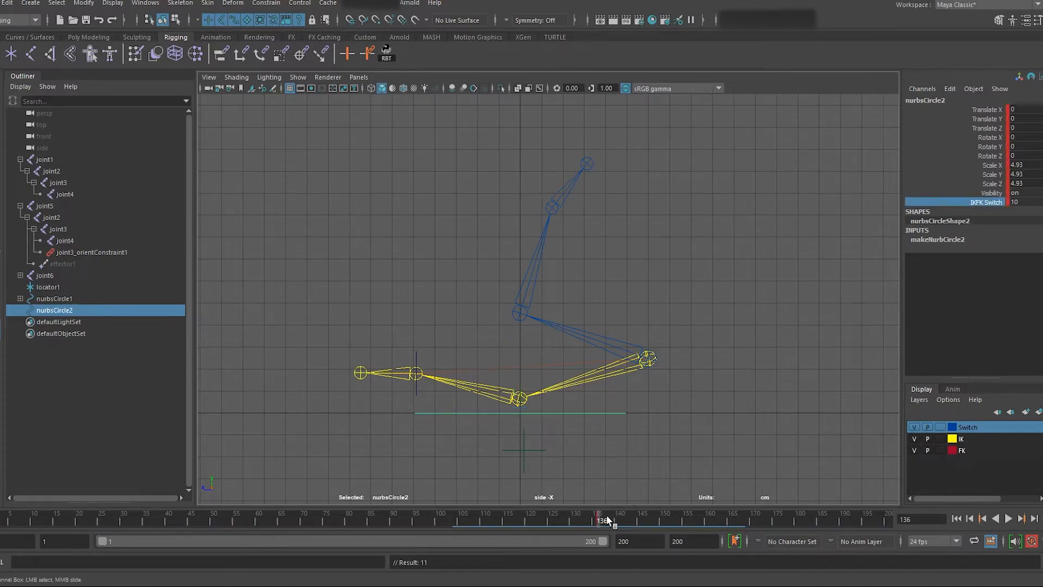
Keyframe the switch circle at frame 68 with its IKFK Switch set to 1
click(293, 517)
key(s)
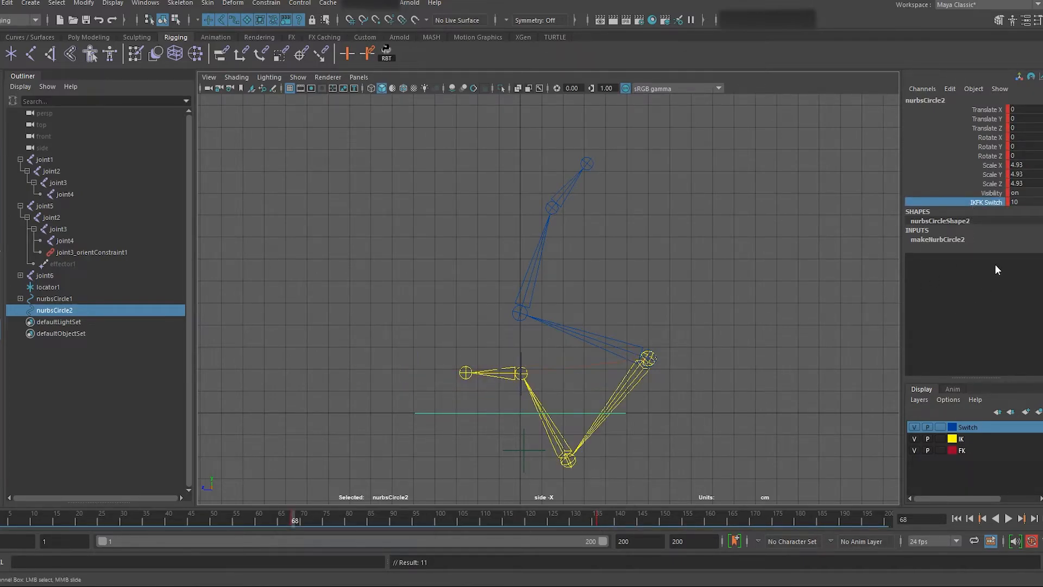
click(1013, 204)
text(1)
key(Return)
Rotate the red FK chain's joints at frame 119, giving joint3 a Z rotation of about -41.3 degrees
click(264, 519)
drag(263, 521, 387, 520)
drag(618, 181, 520, 330)
drag(387, 521, 525, 520)
key(e)
drag(599, 374, 641, 202)
click(615, 182)
drag(584, 219, 658, 381)
Play and scrub the animation to review how the blue chain blends between IK and FK, returning to frame 1
key(alt+v)
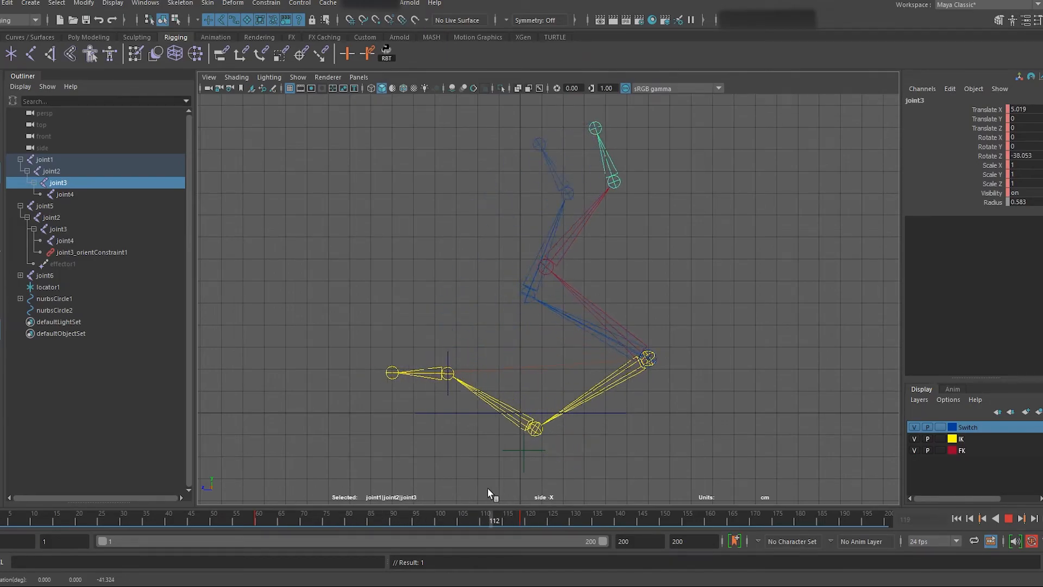
mouse_move(559, 504)
mouse_down()
mouse_move(9, 478)
mouse_move(246, 479)
mouse_move(537, 503)
mouse_move(258, 506)
mouse_up()
key(alt+v)
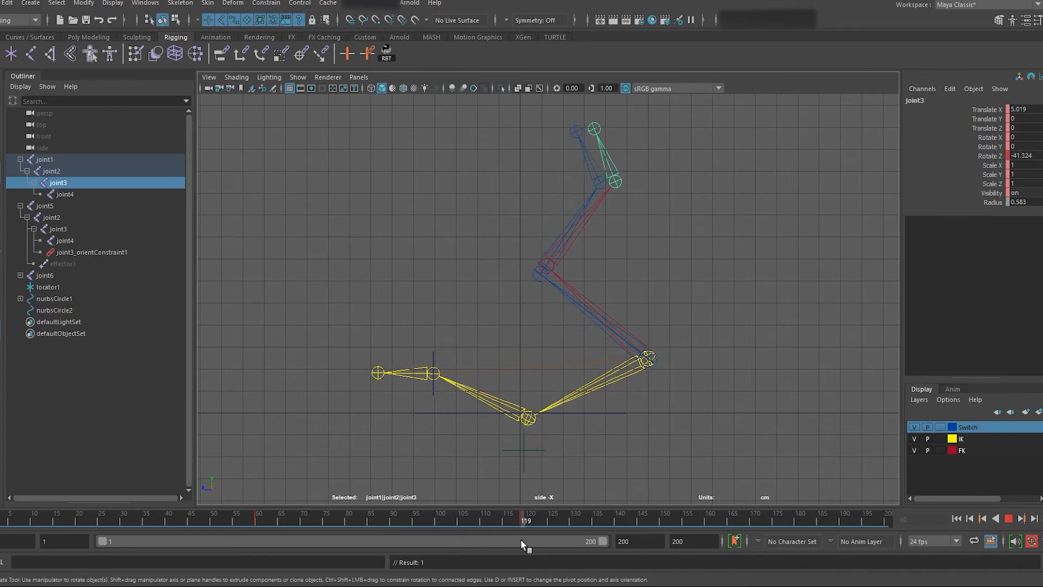
drag(522, 539, 464, 539)
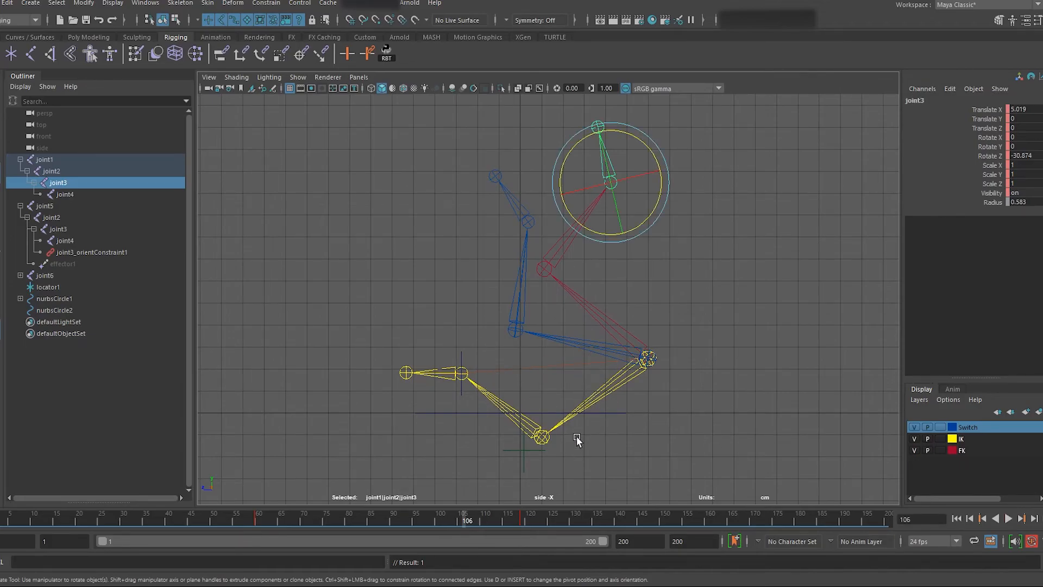
drag(512, 514, 0, 519)
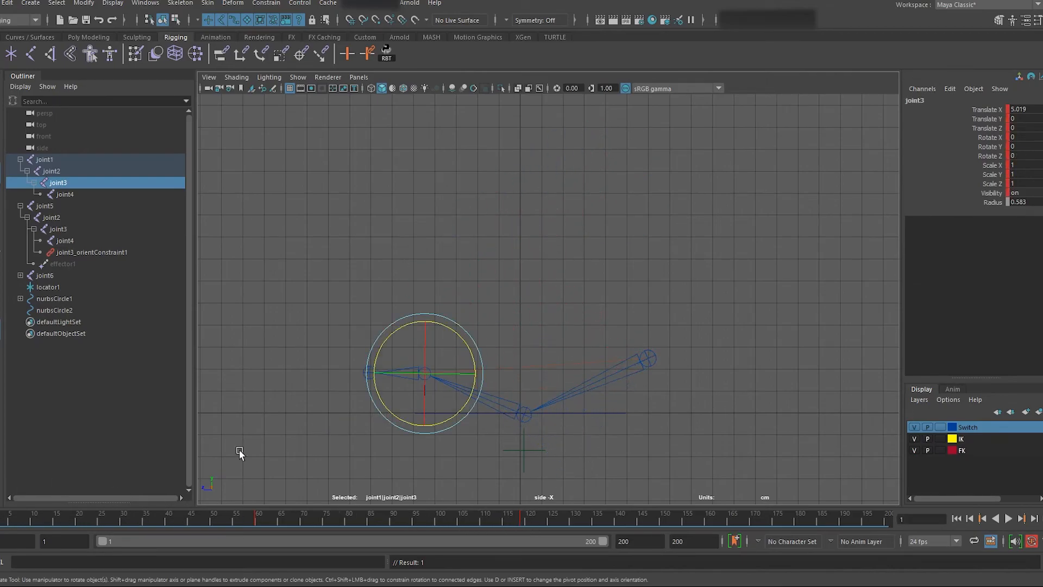
key(alt+v)
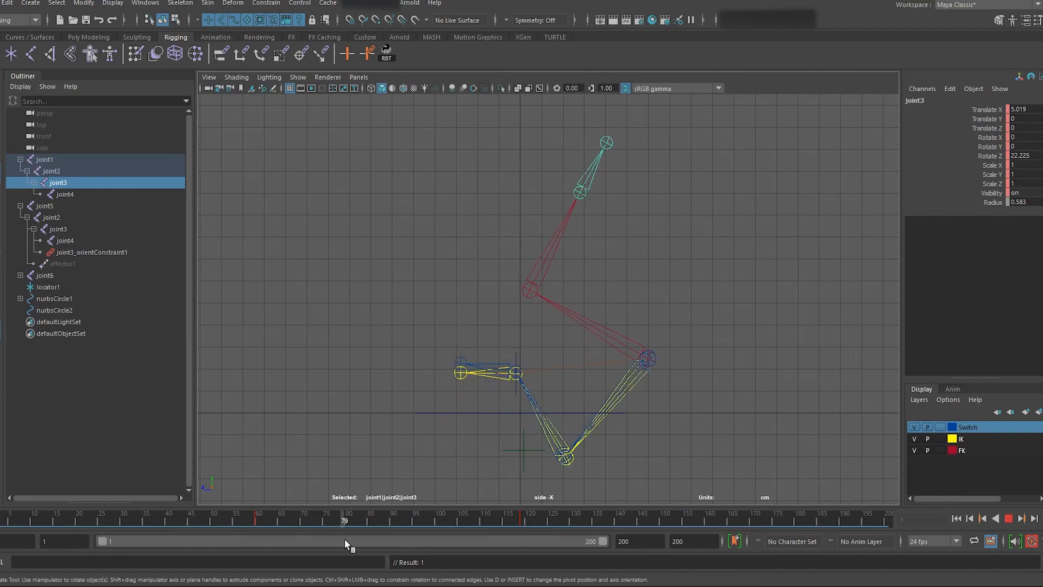
drag(500, 534, 0, 508)
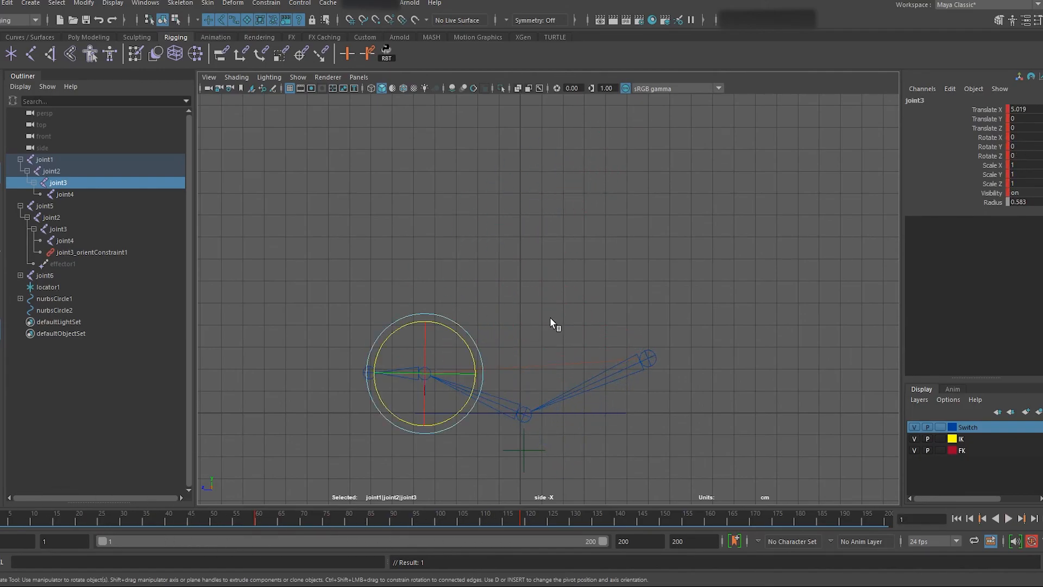